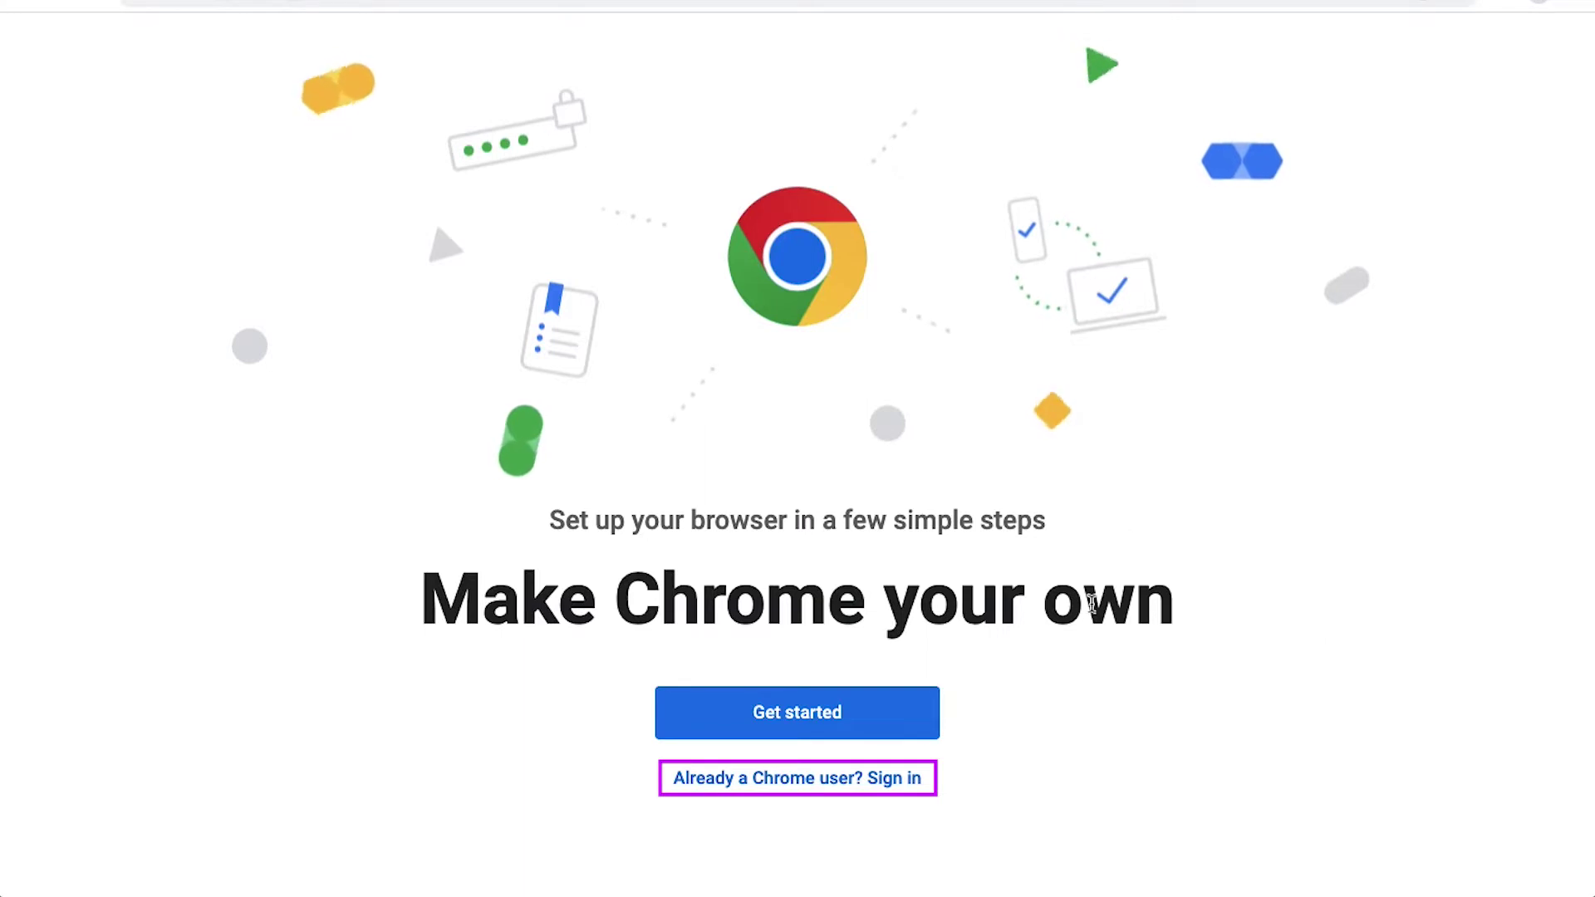
{"action": "left_click", "coordinate": [918, 779]}
{"action": "left_click", "coordinate": [922, 465]}
{"action": "type", "text": "s"}
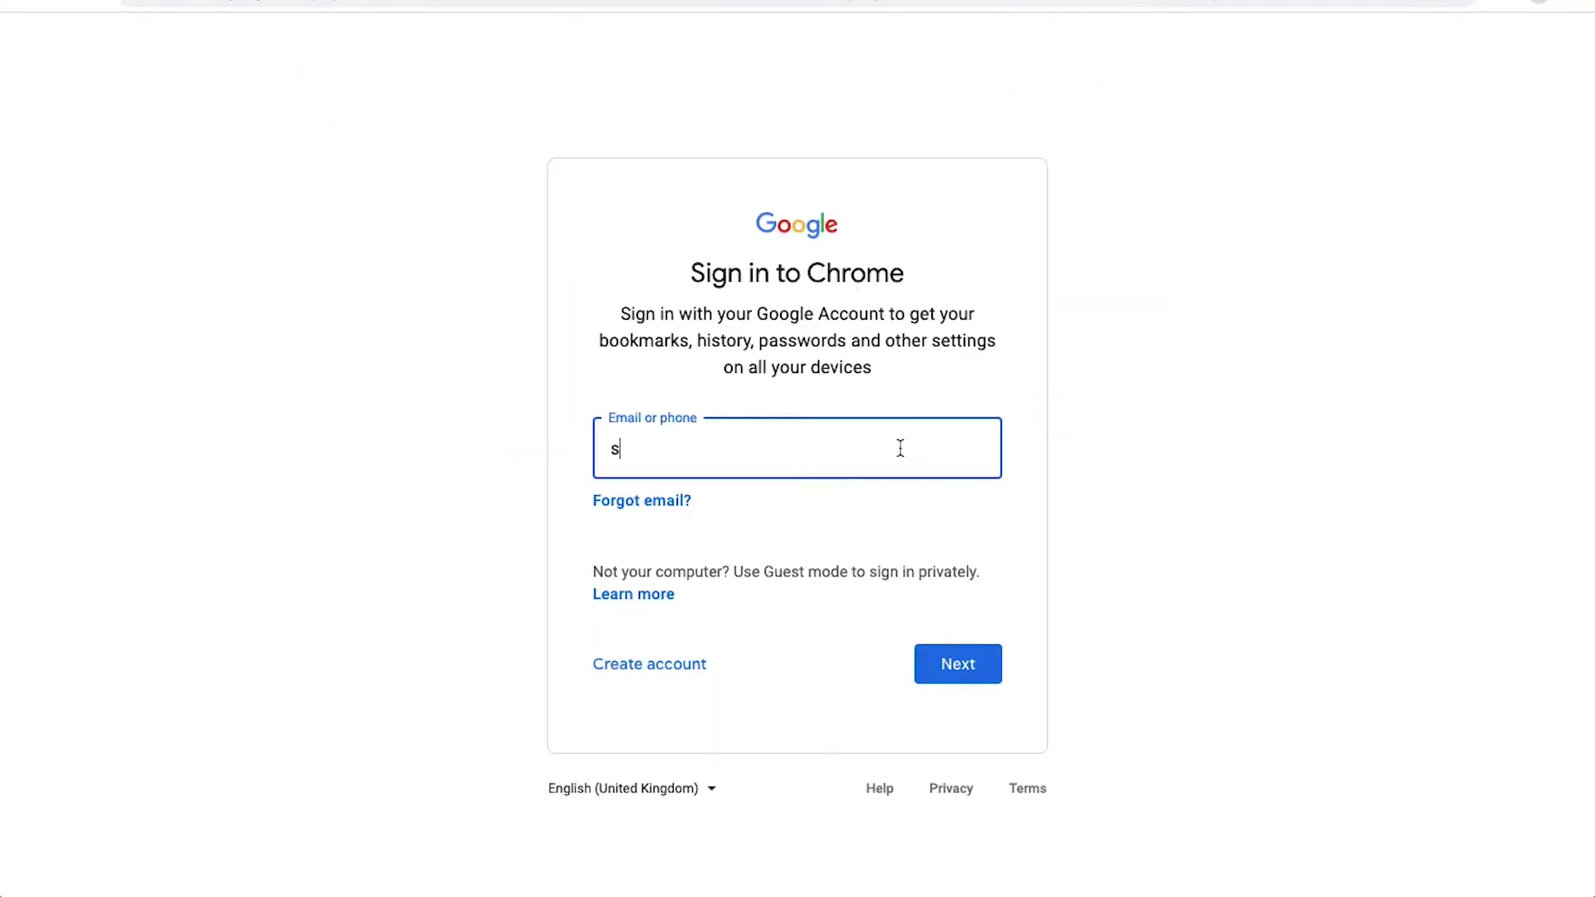
{"action": "type", "text": "h308894"}
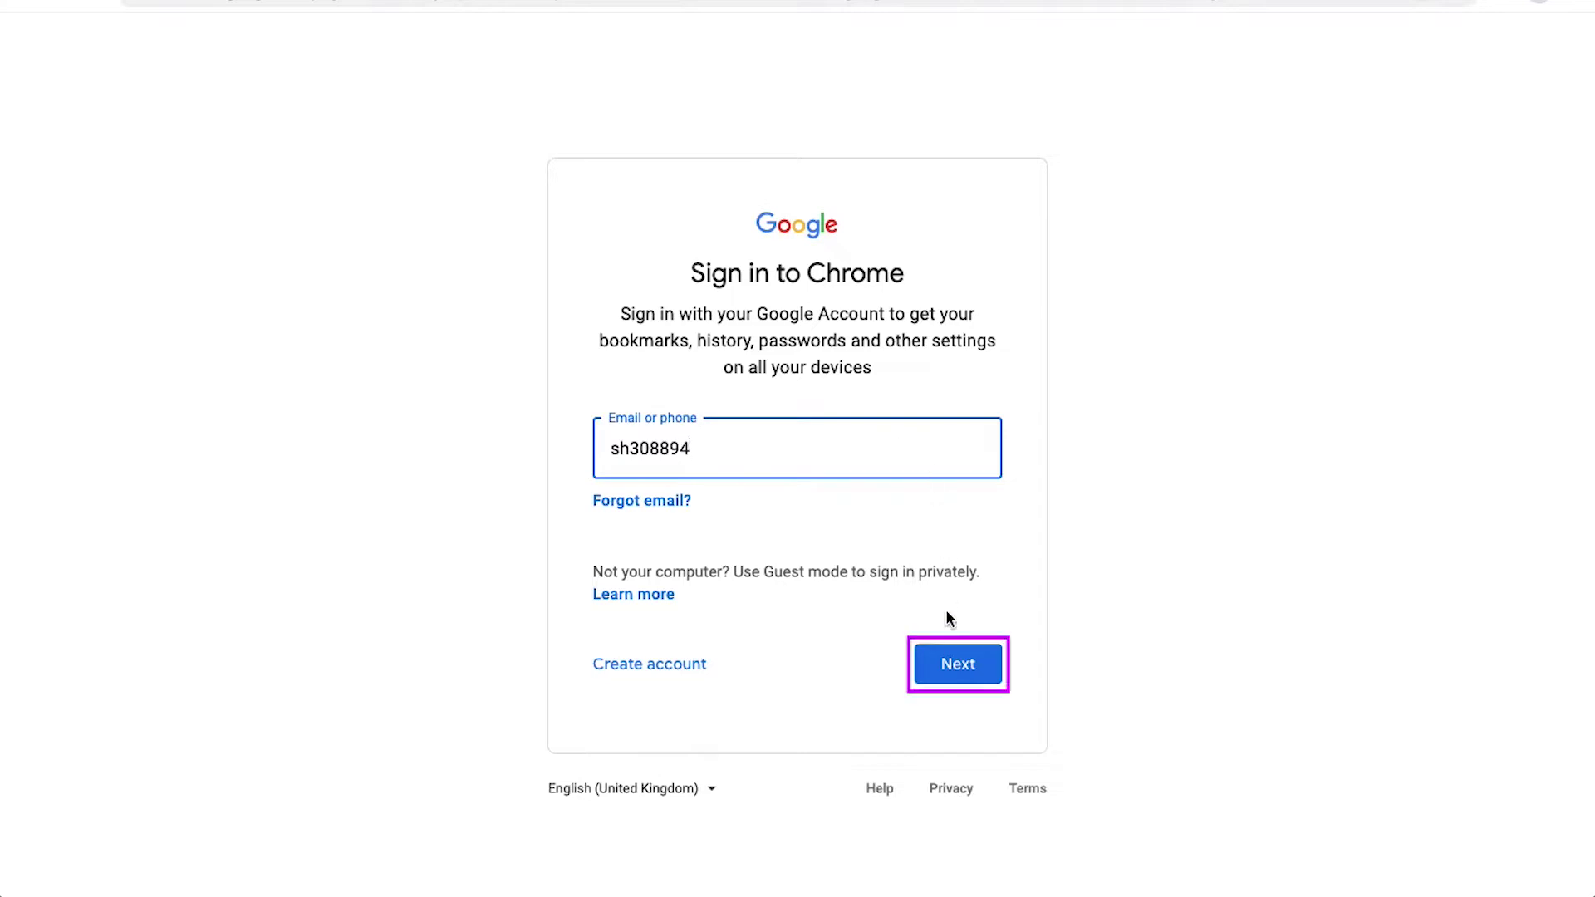
{"action": "left_click", "coordinate": [955, 660]}
{"action": "type", "text": "*"}
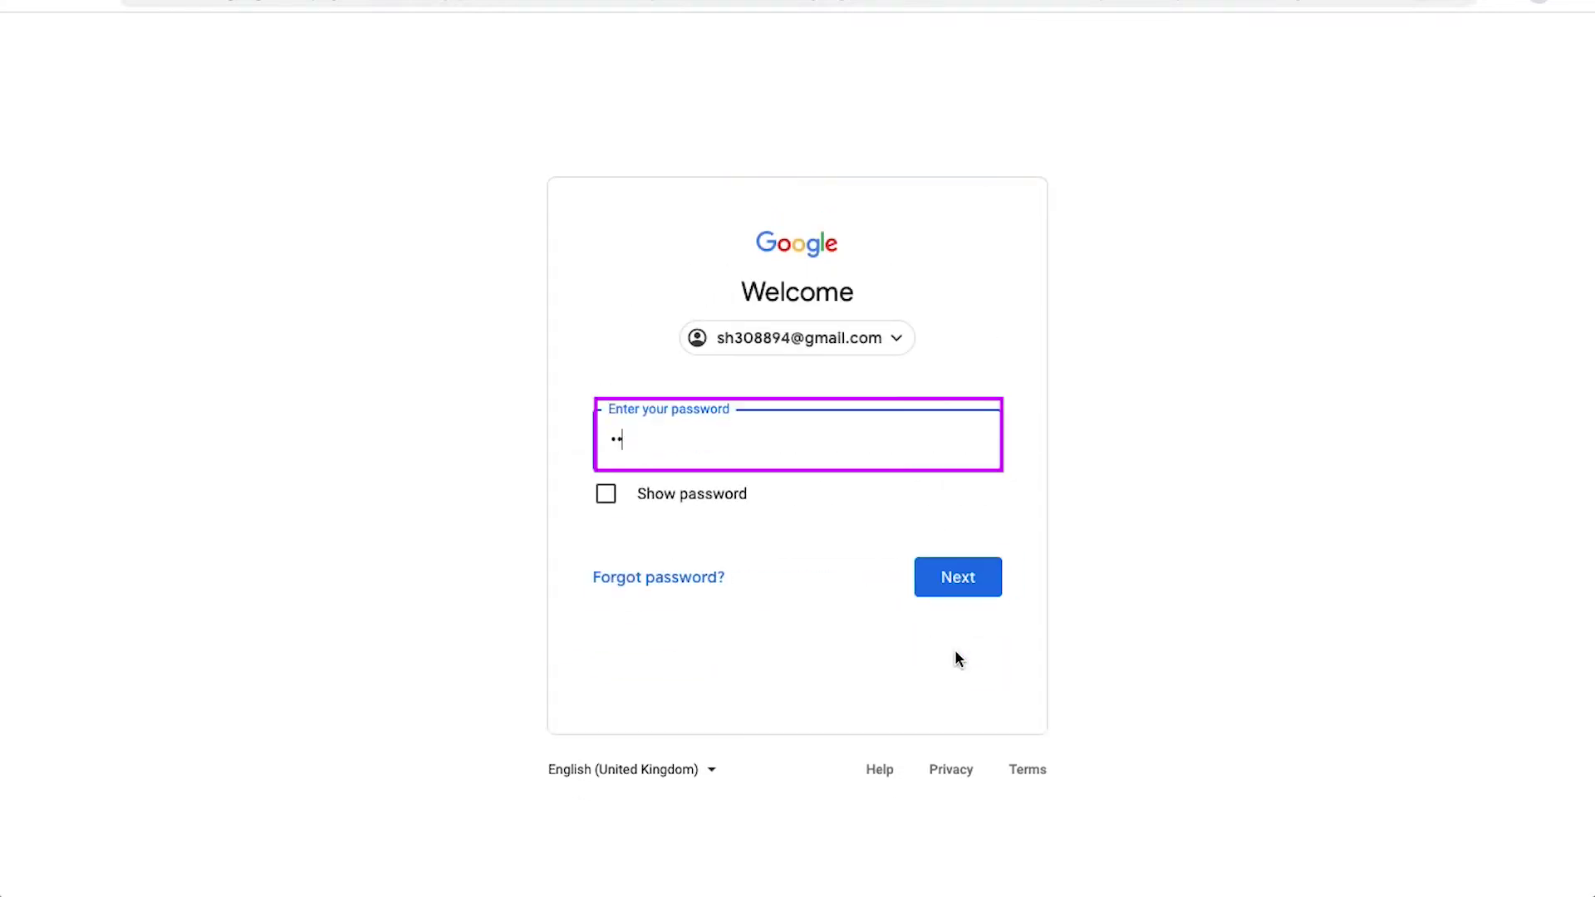
{"action": "type", "text": "*******"}
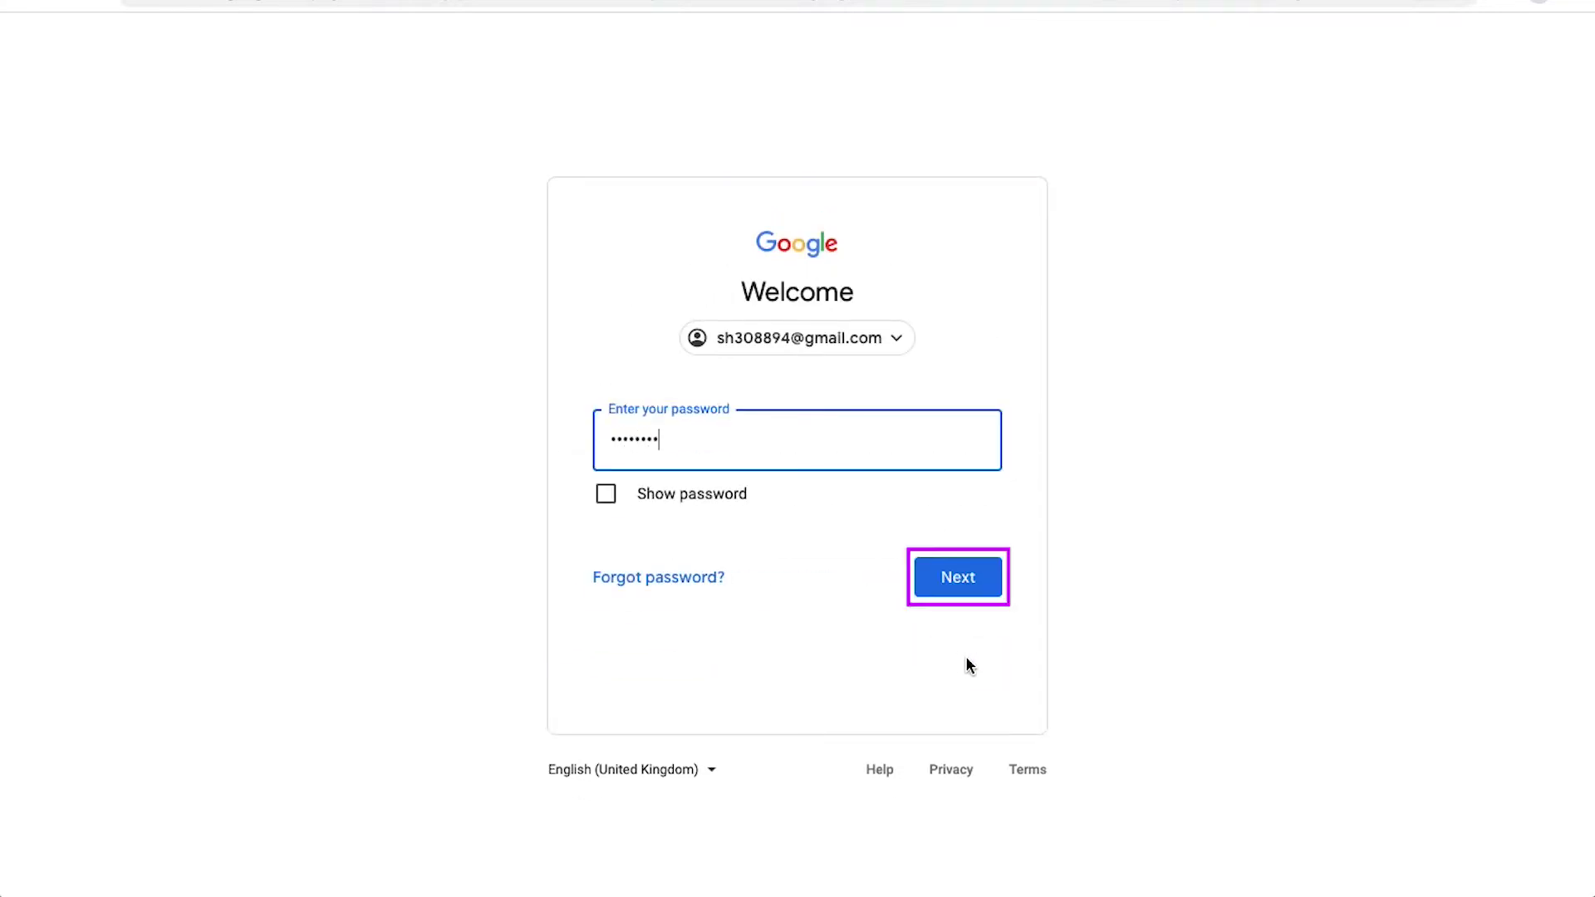
{"action": "left_click", "coordinate": [955, 575]}
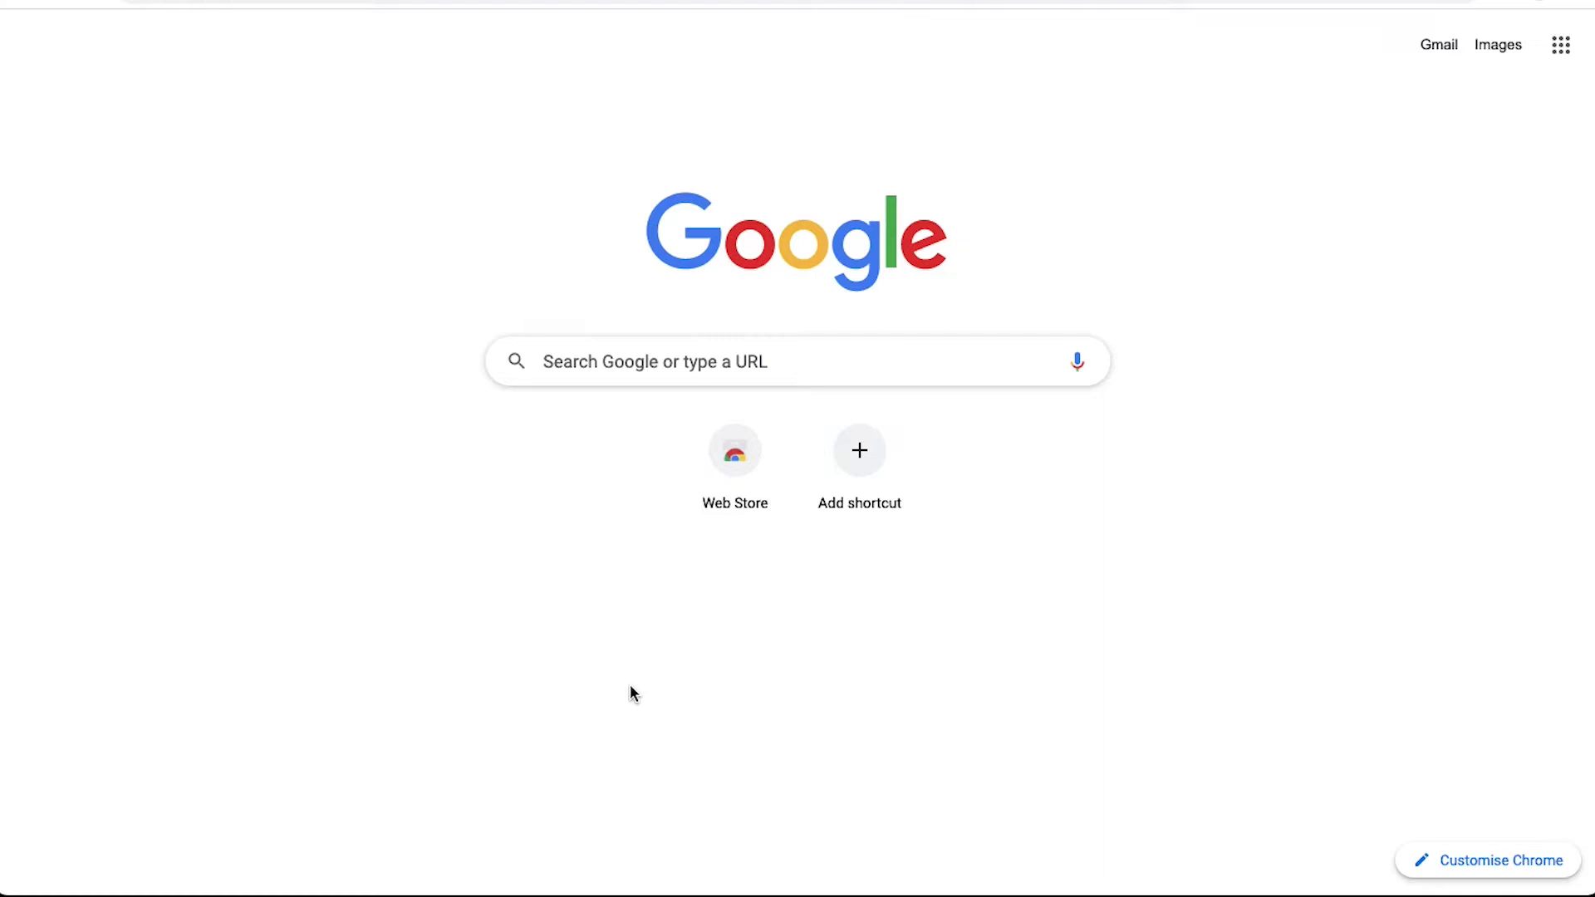
{"action": "left_click", "coordinate": [1449, 55]}
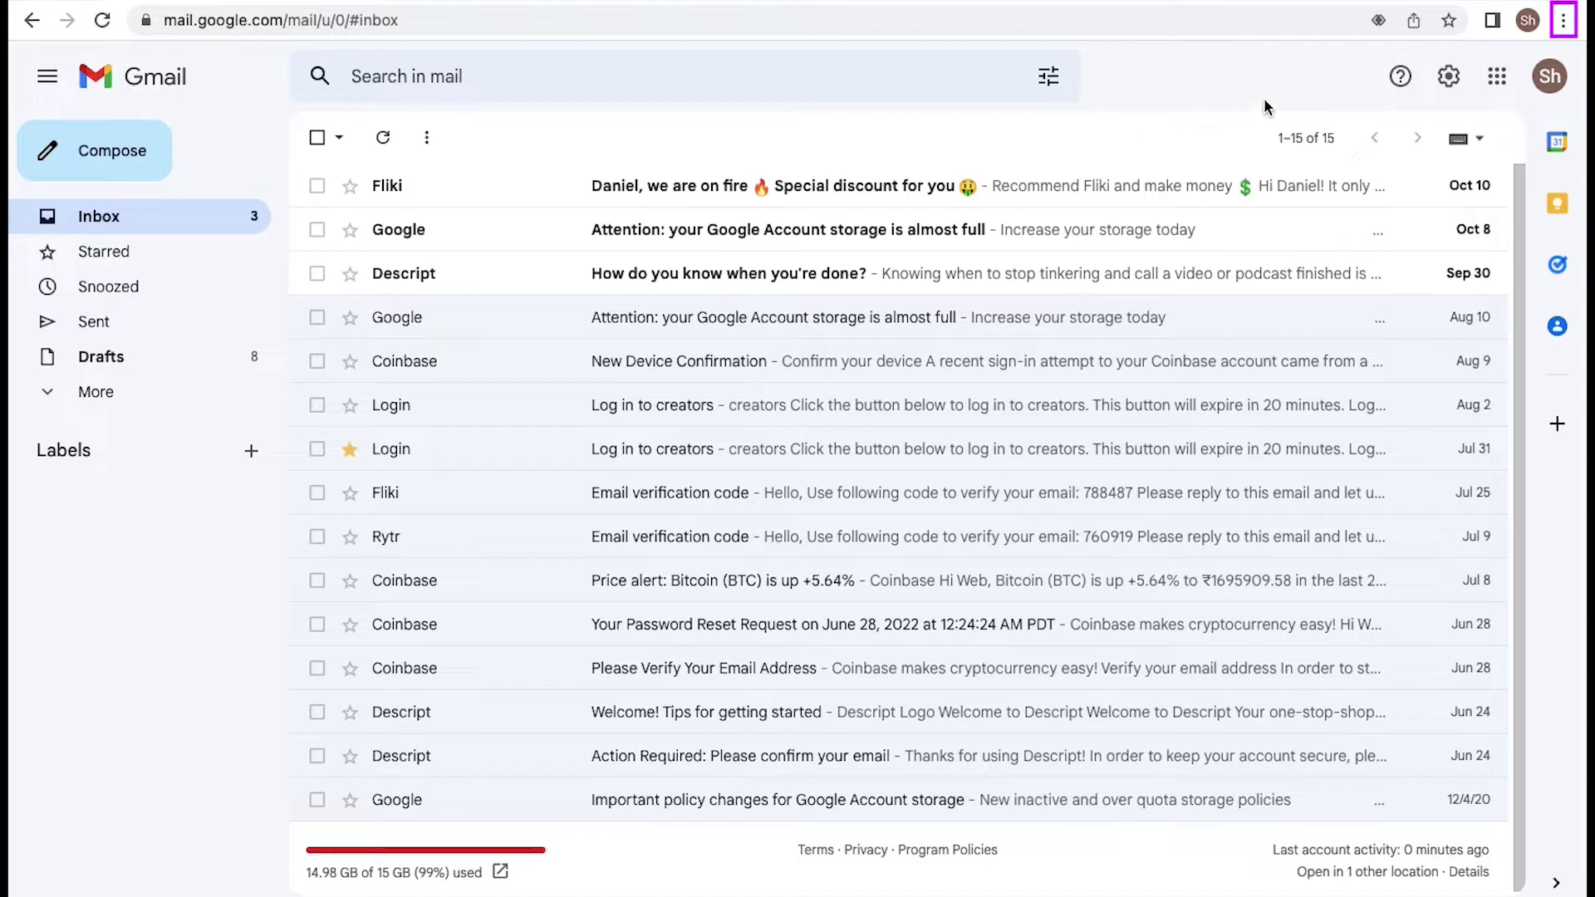
Reach the Chrome Web Store extensions catalogue through Chrome's main menu
{"action": "left_click", "coordinate": [1561, 22]}
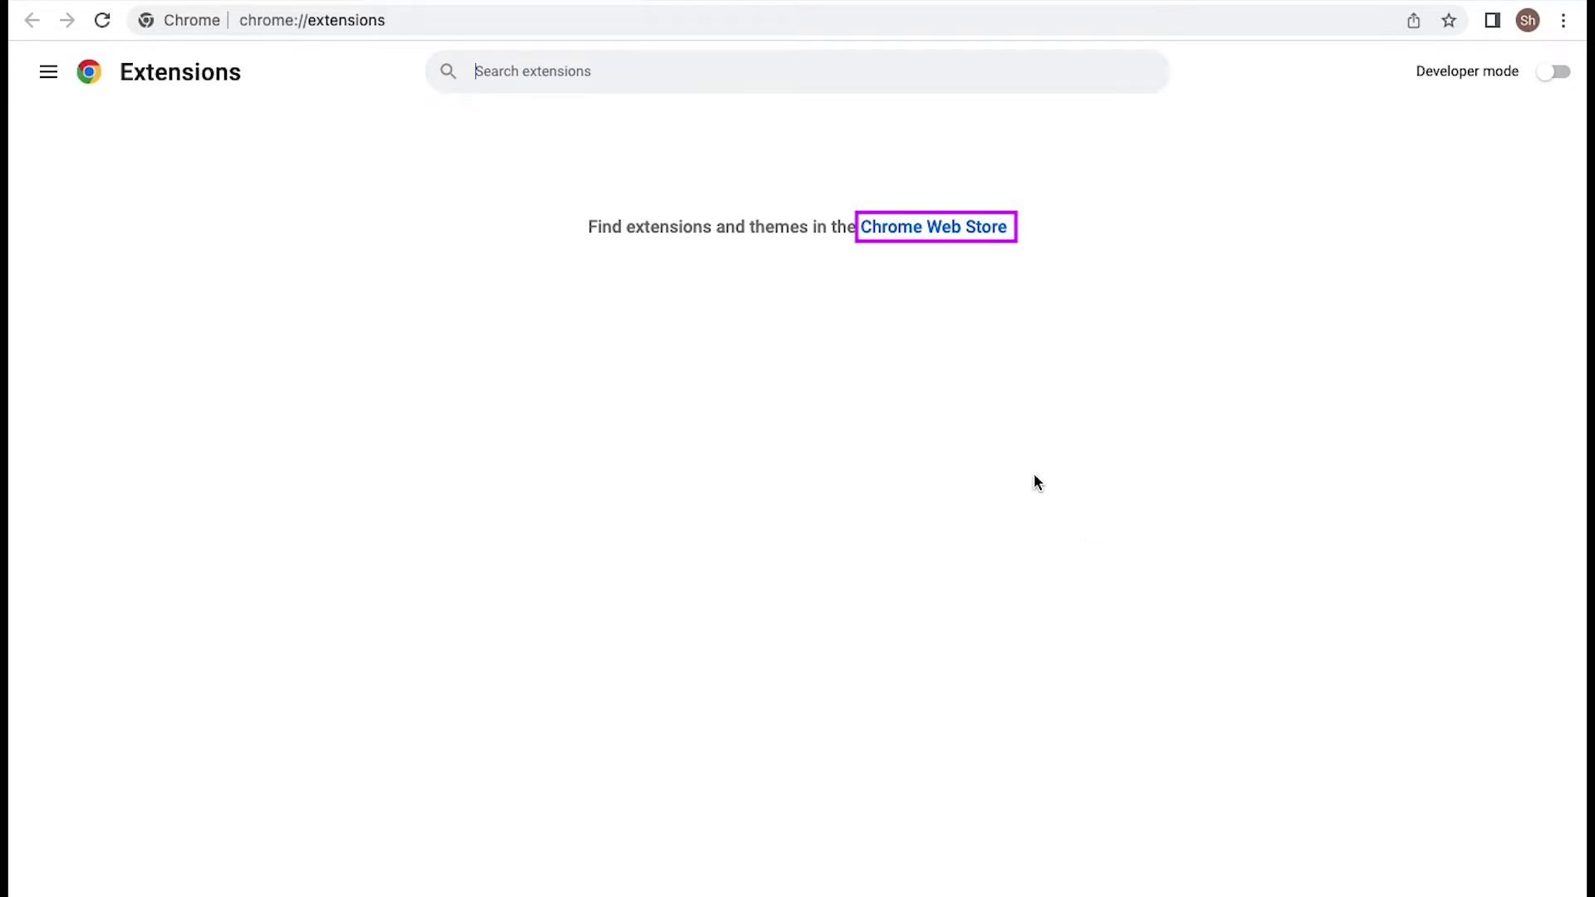
{"action": "left_click", "coordinate": [957, 239]}
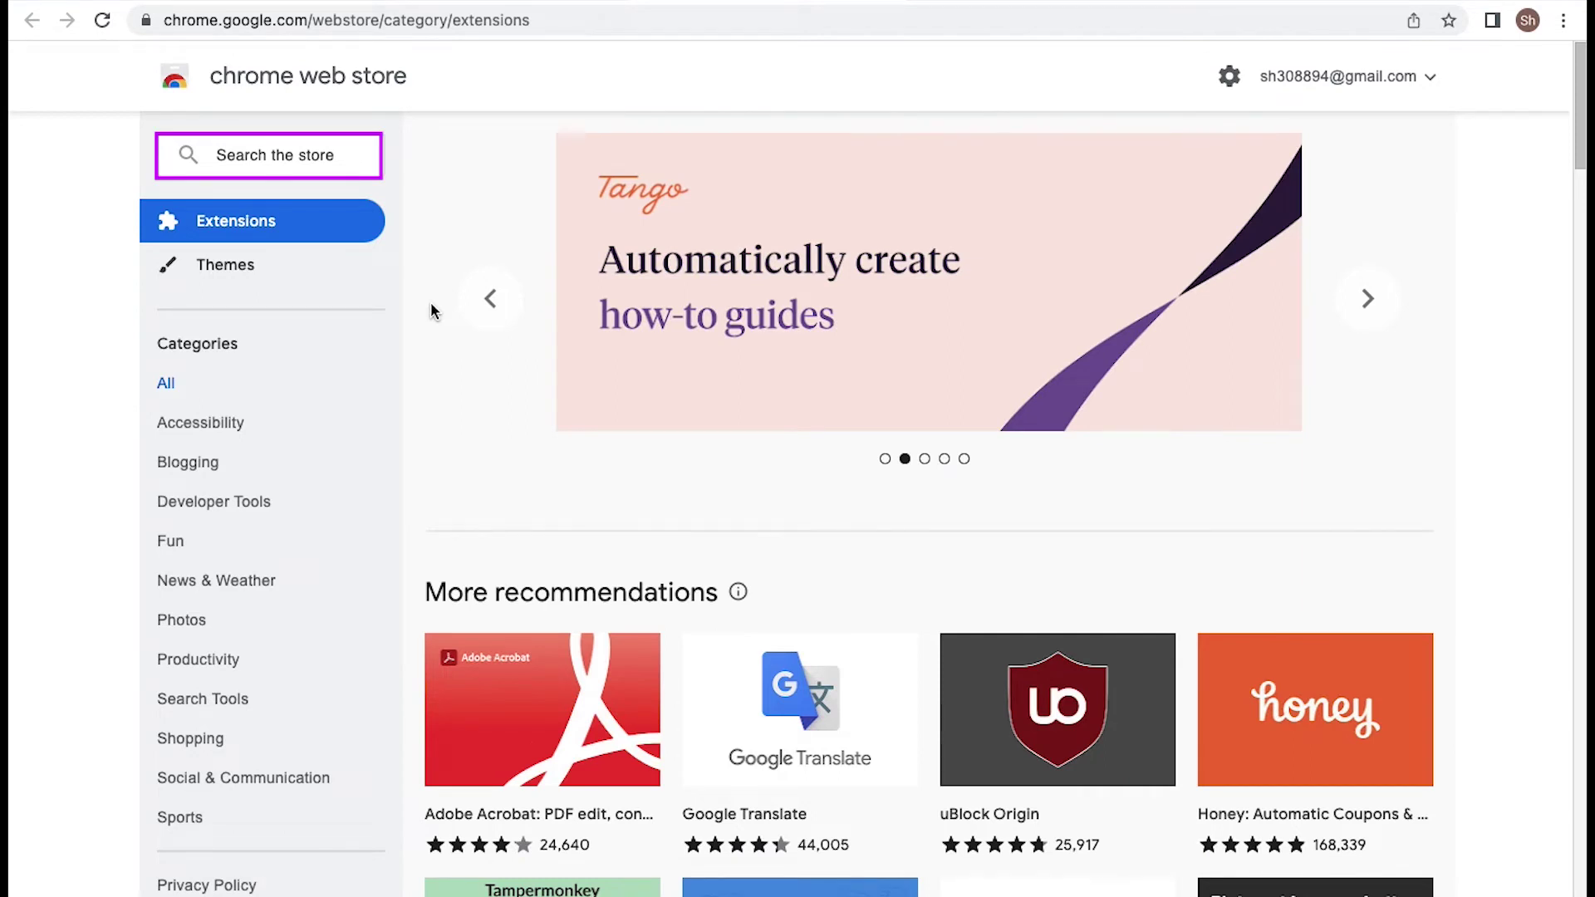
Search the store for 'gmail templates' and open the cloudHQ Gmail™ Email Templates listing
{"action": "left_click", "coordinate": [329, 155]}
{"action": "type", "text": "gmail templa"}
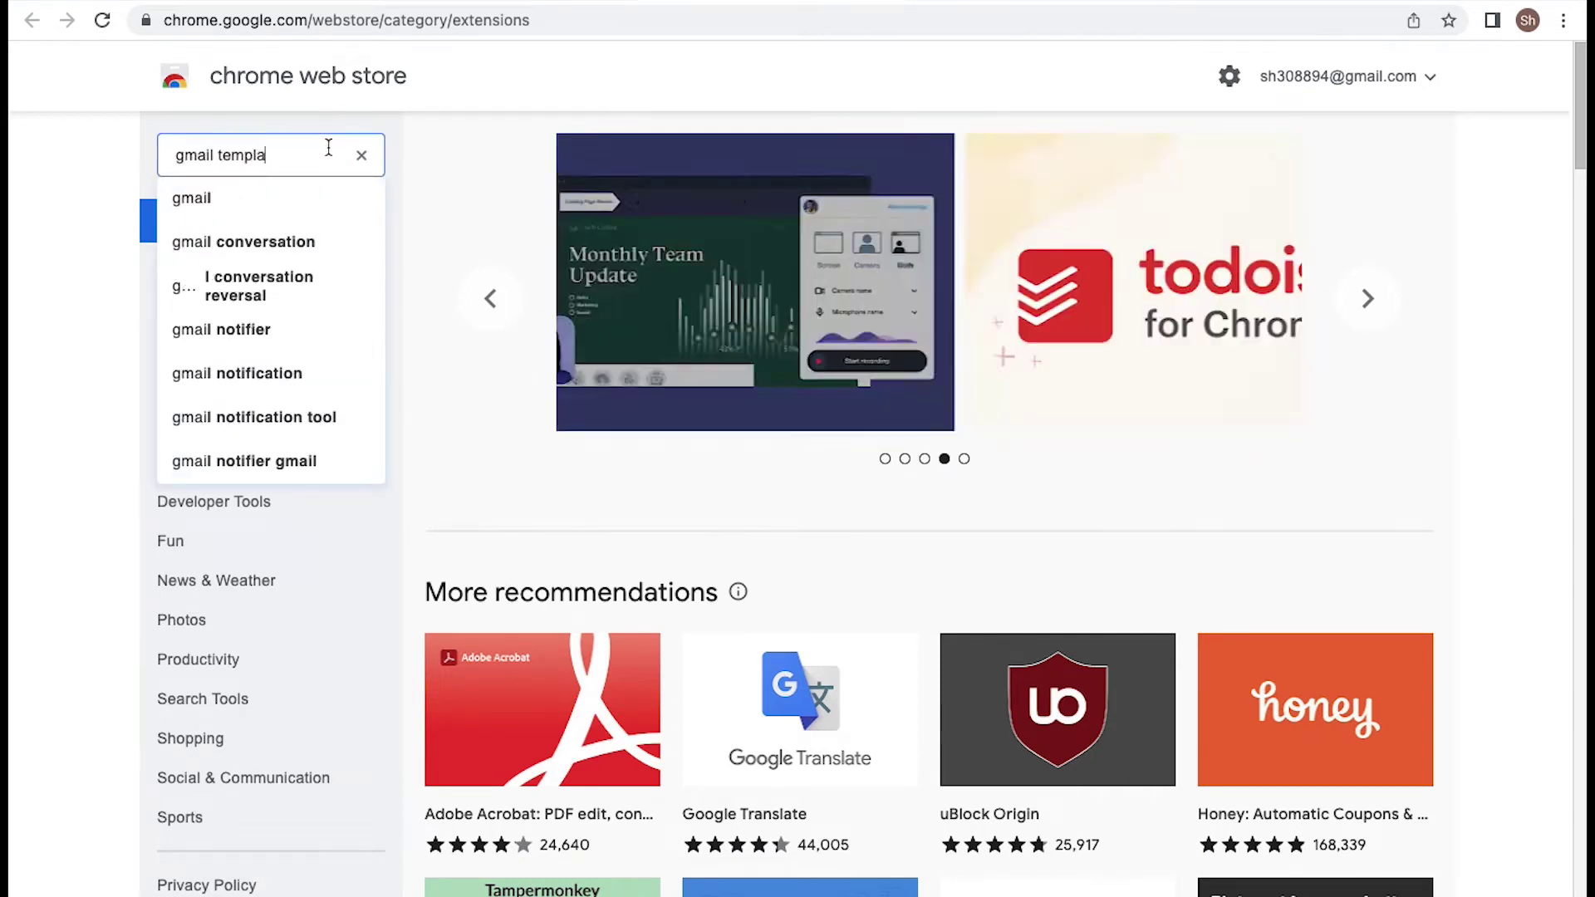
{"action": "type", "text": "tes"}
{"action": "key", "text": "Return"}
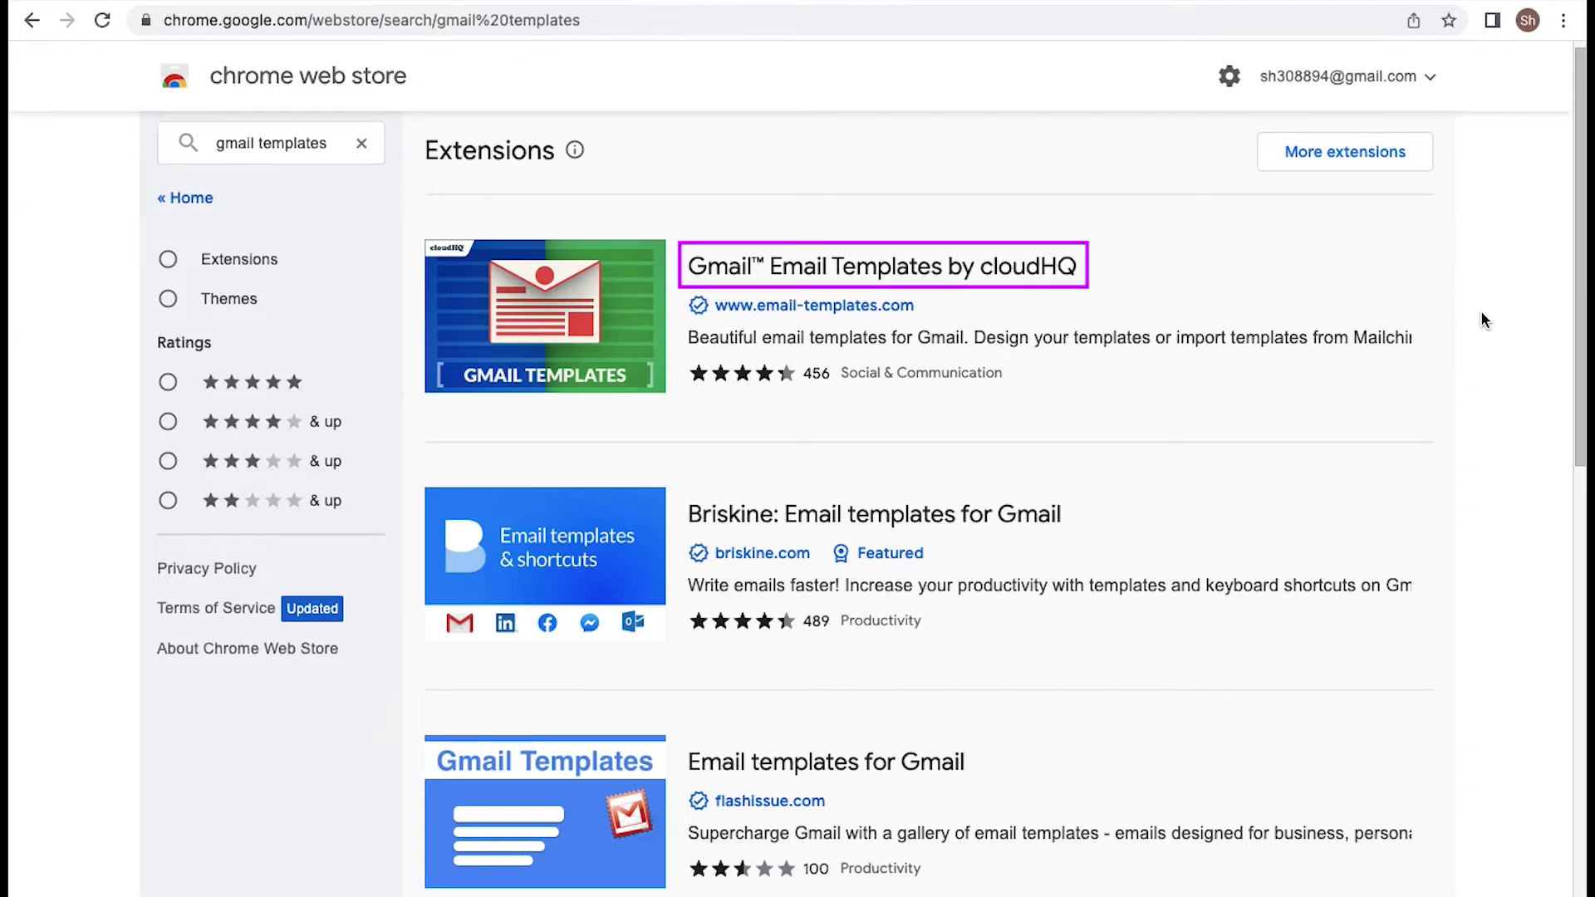
{"action": "left_click", "coordinate": [1080, 267]}
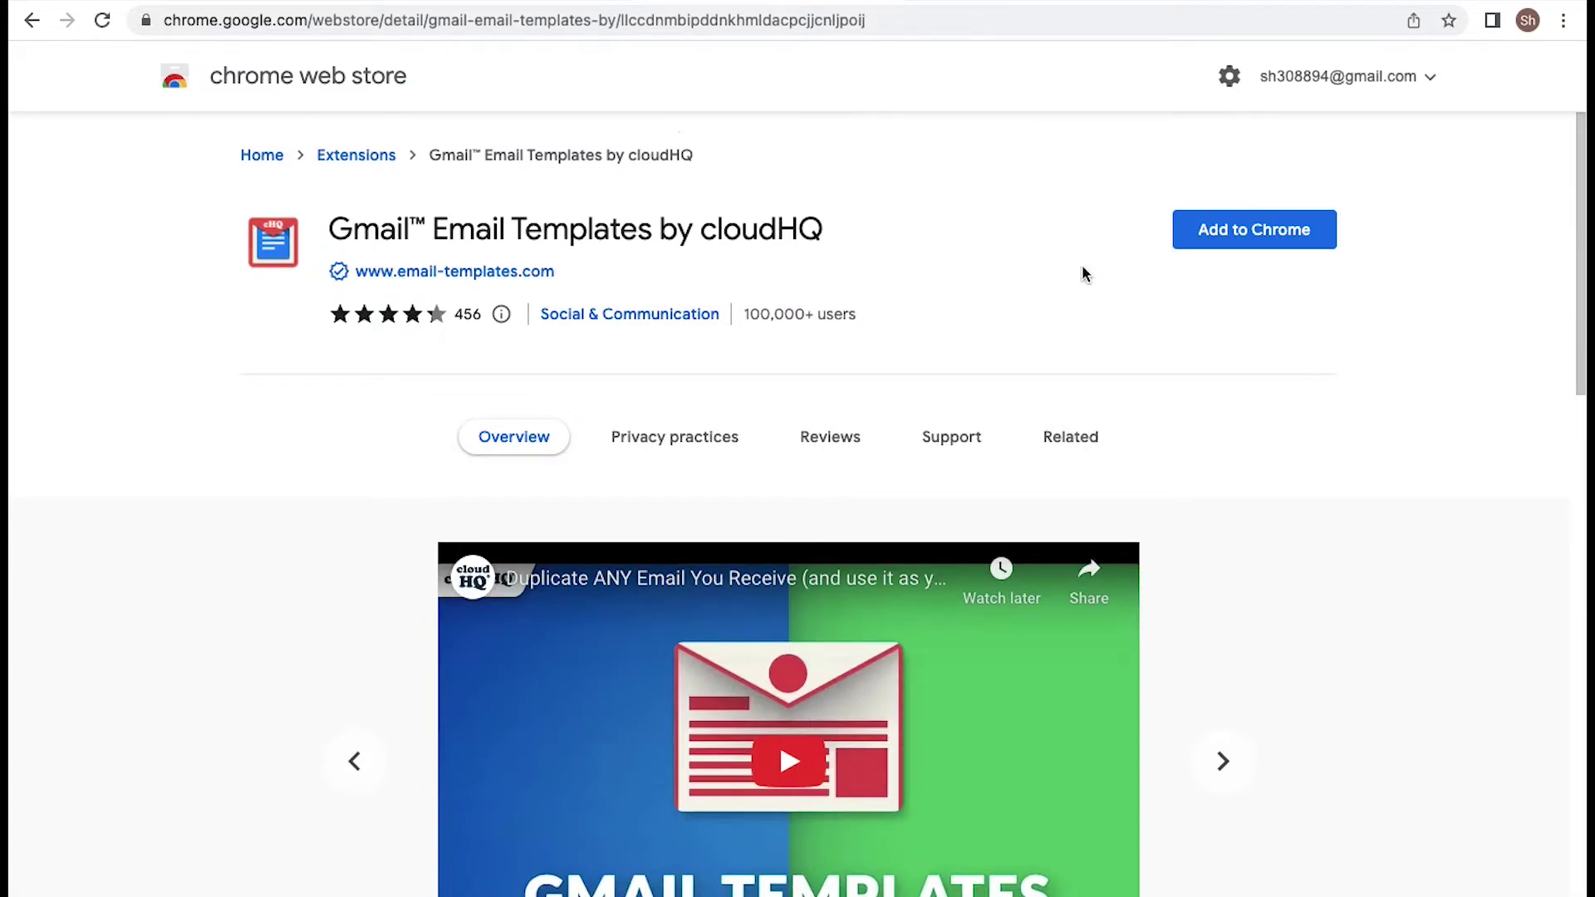
Add the cloudHQ templates extension to Chrome and dismiss its Gmail welcome message
{"action": "left_click", "coordinate": [1199, 231]}
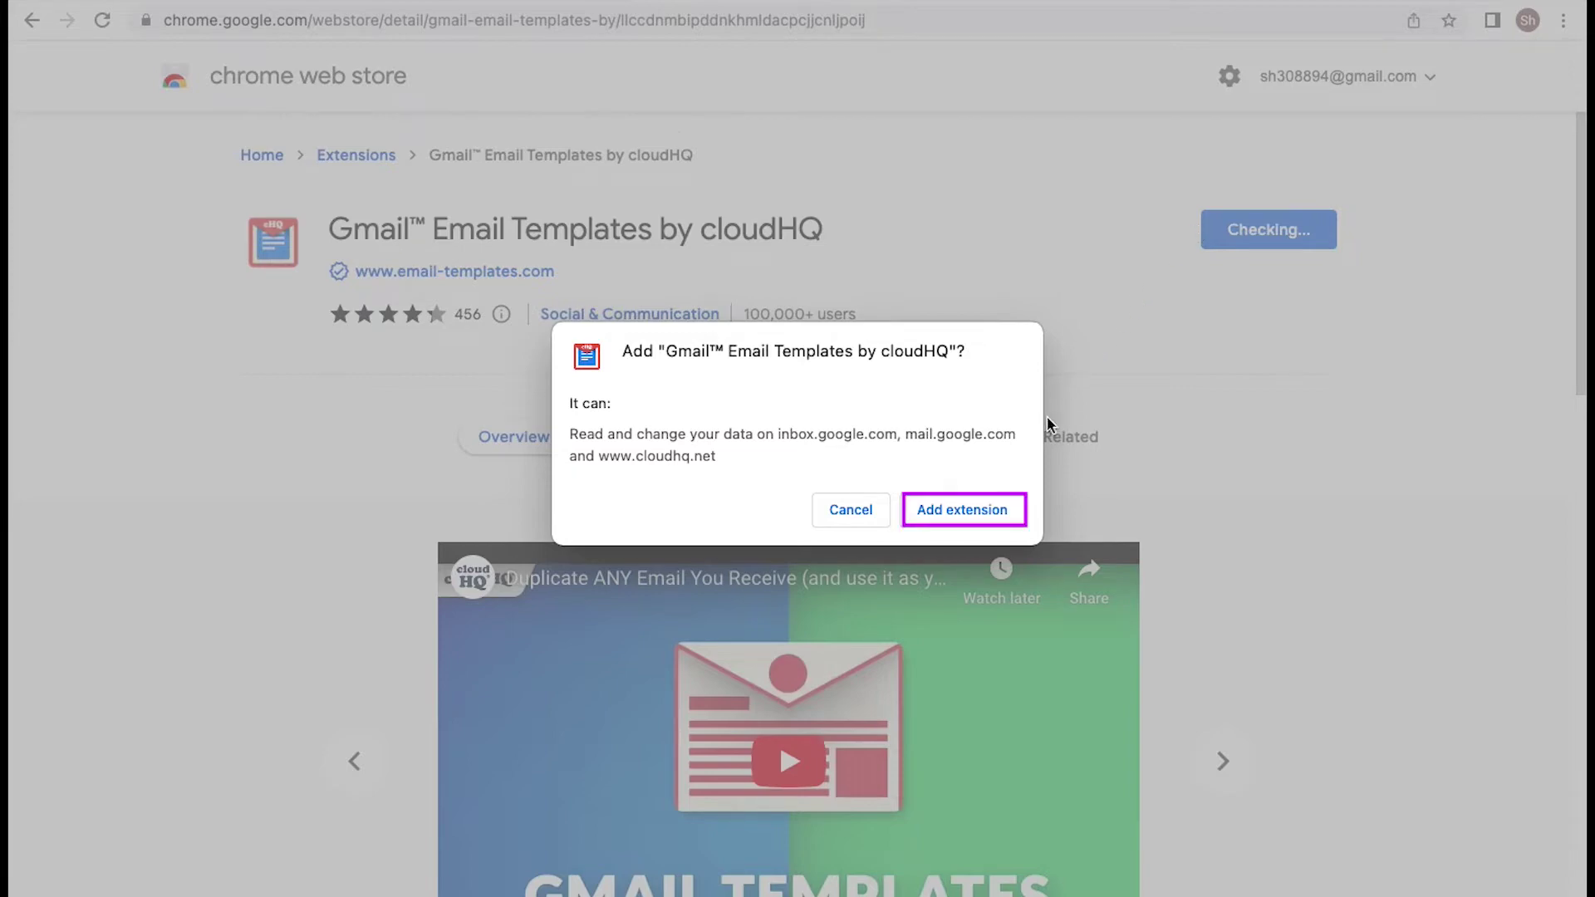
{"action": "left_click", "coordinate": [1001, 507]}
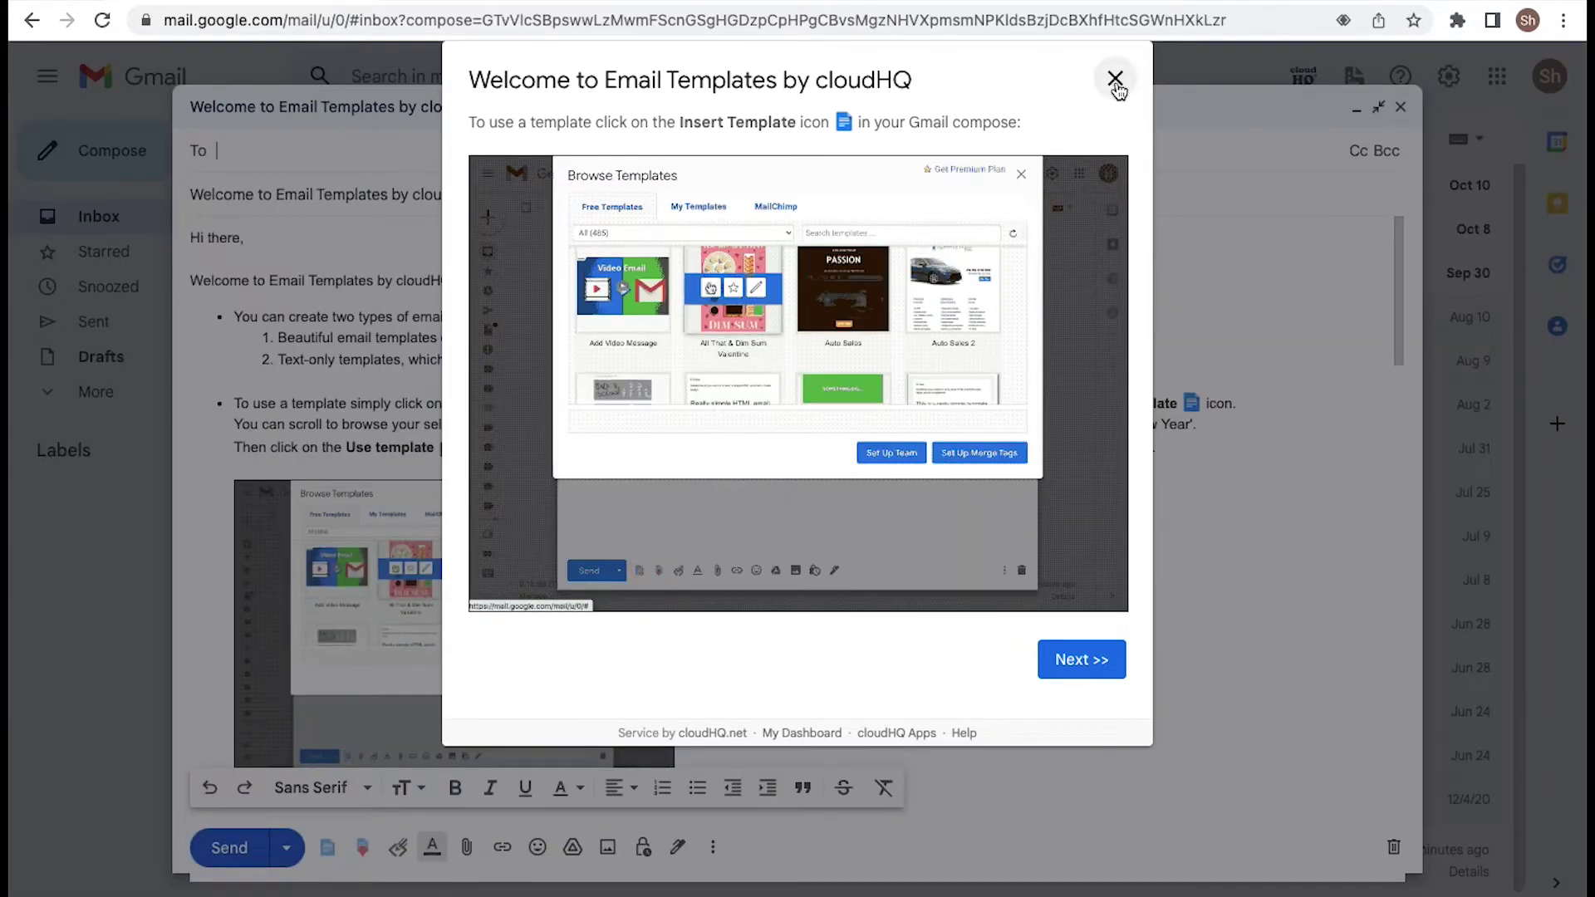
{"action": "left_click", "coordinate": [1114, 78]}
Close the welcome draft and connect cloudHQ to the Google account, allowing access
{"action": "key", "text": "Escape"}
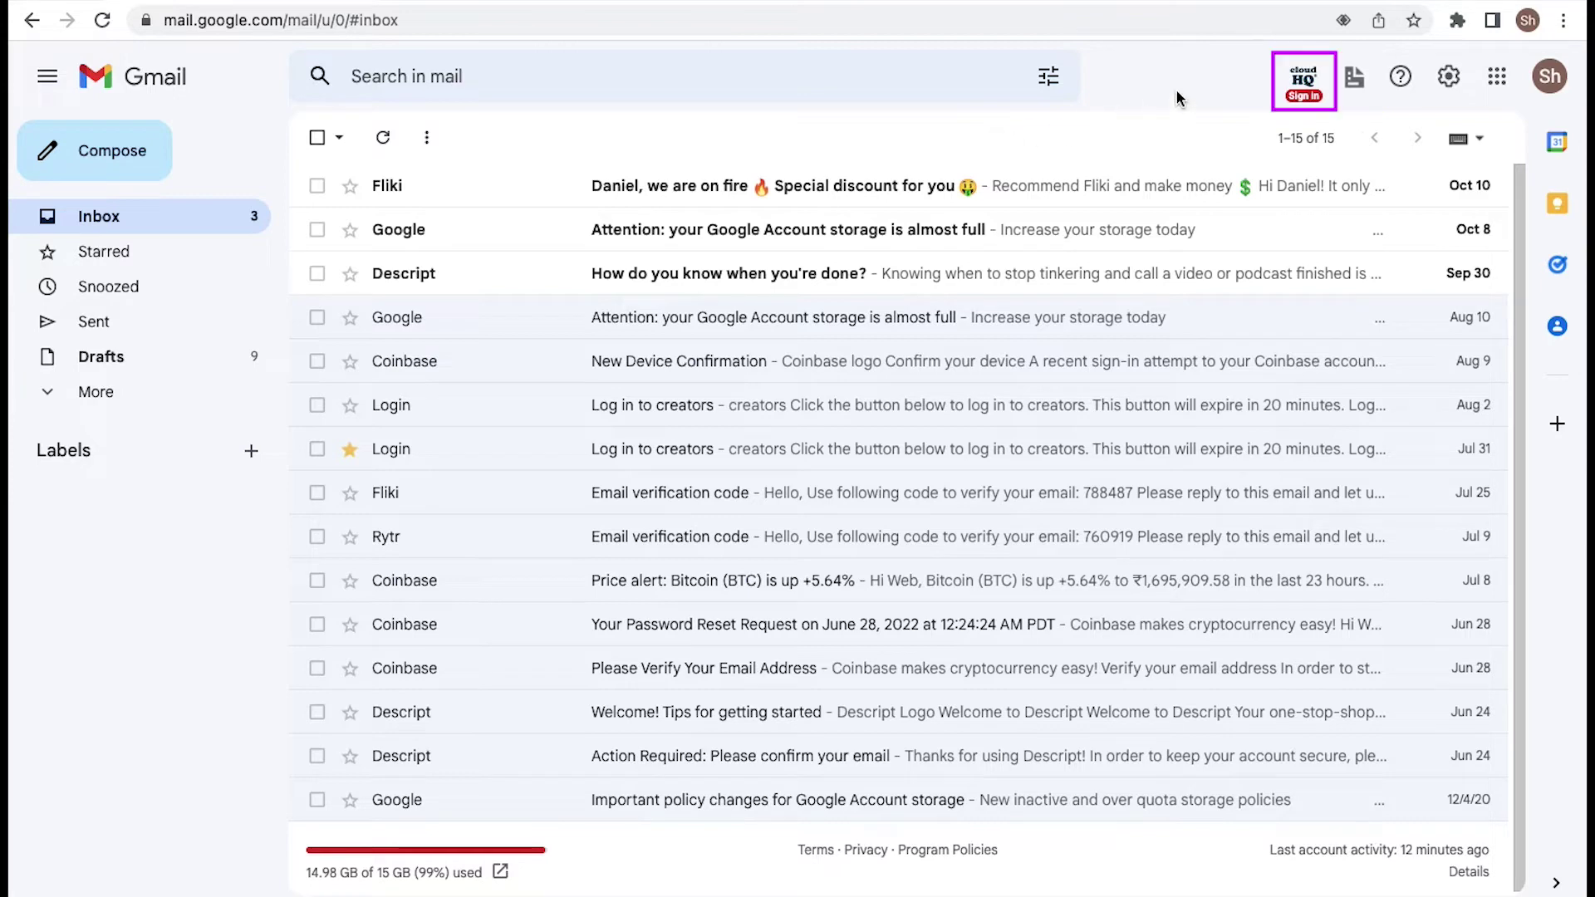
{"action": "left_click", "coordinate": [1302, 83]}
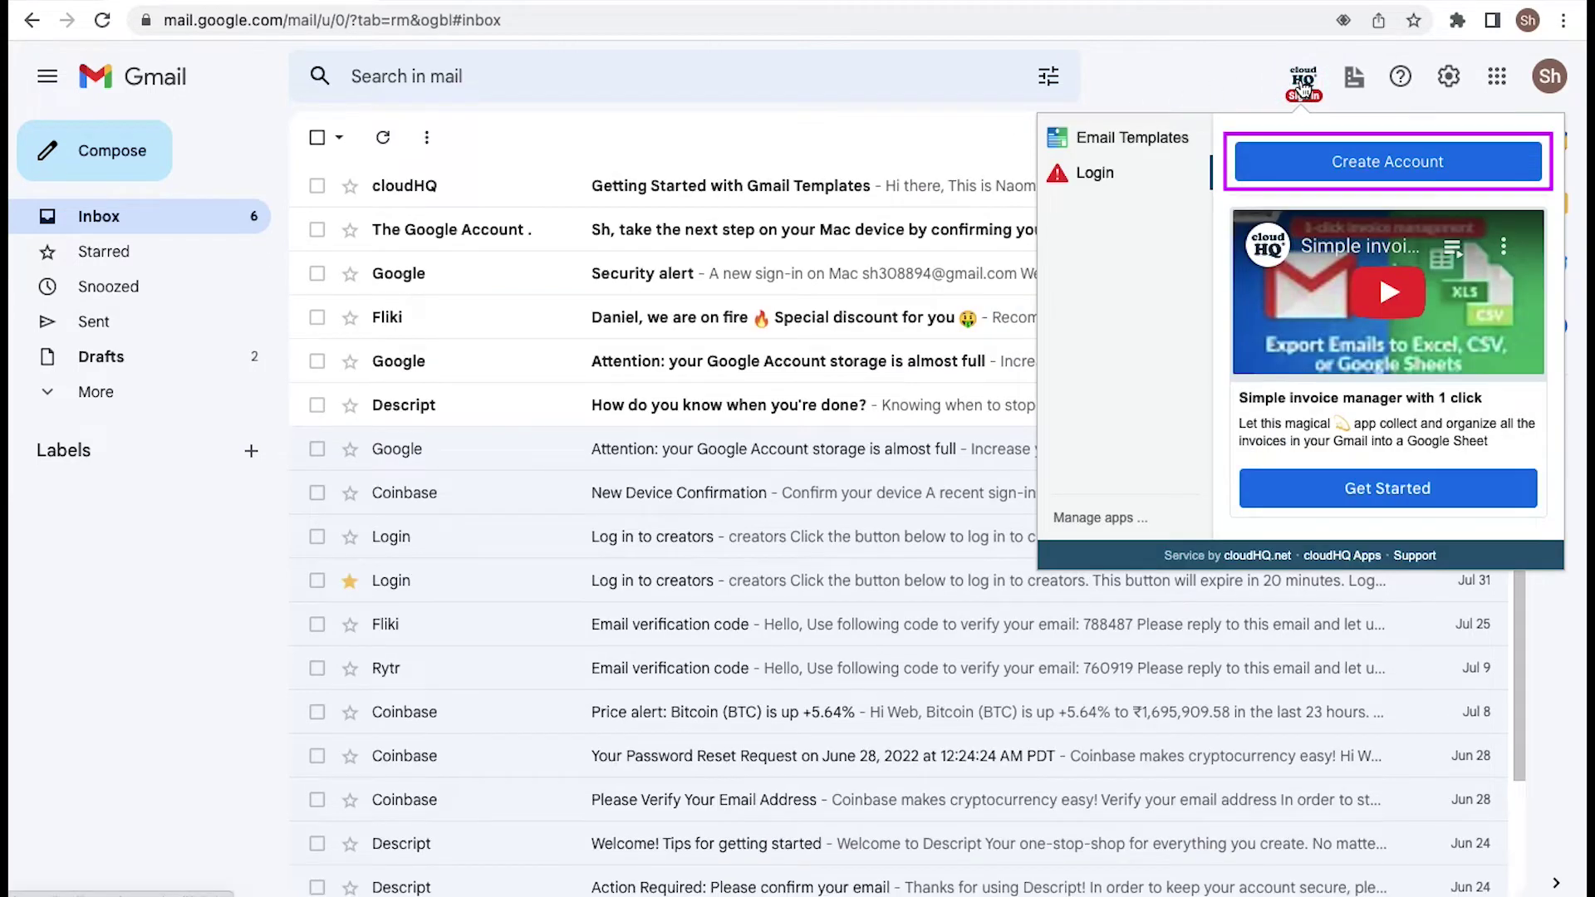
{"action": "left_click", "coordinate": [1318, 161]}
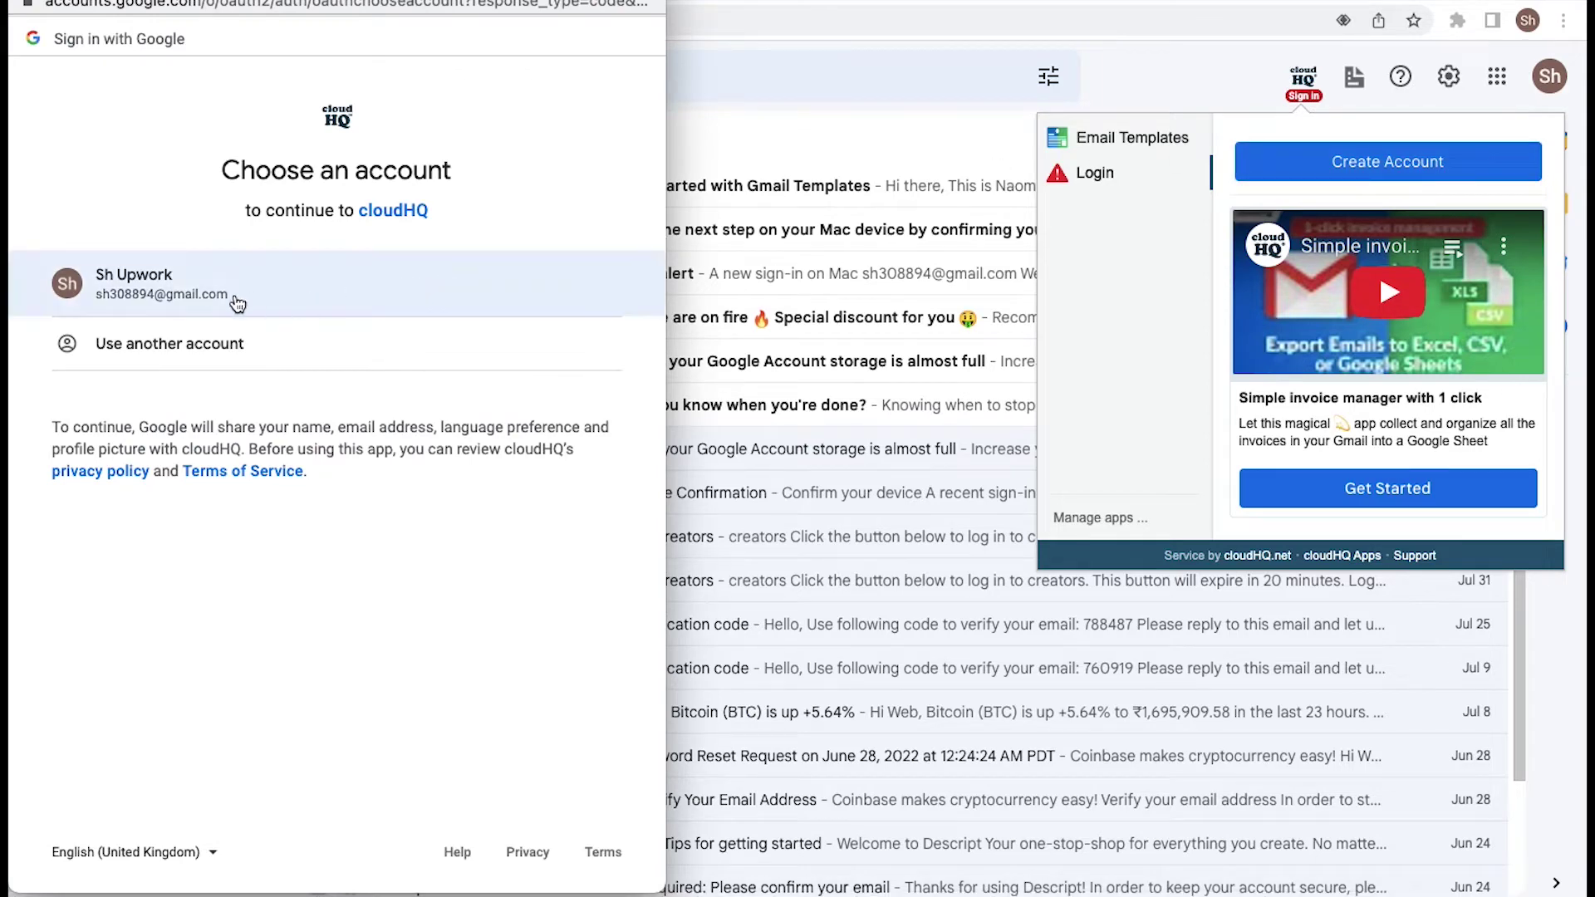
{"action": "left_click", "coordinate": [211, 304]}
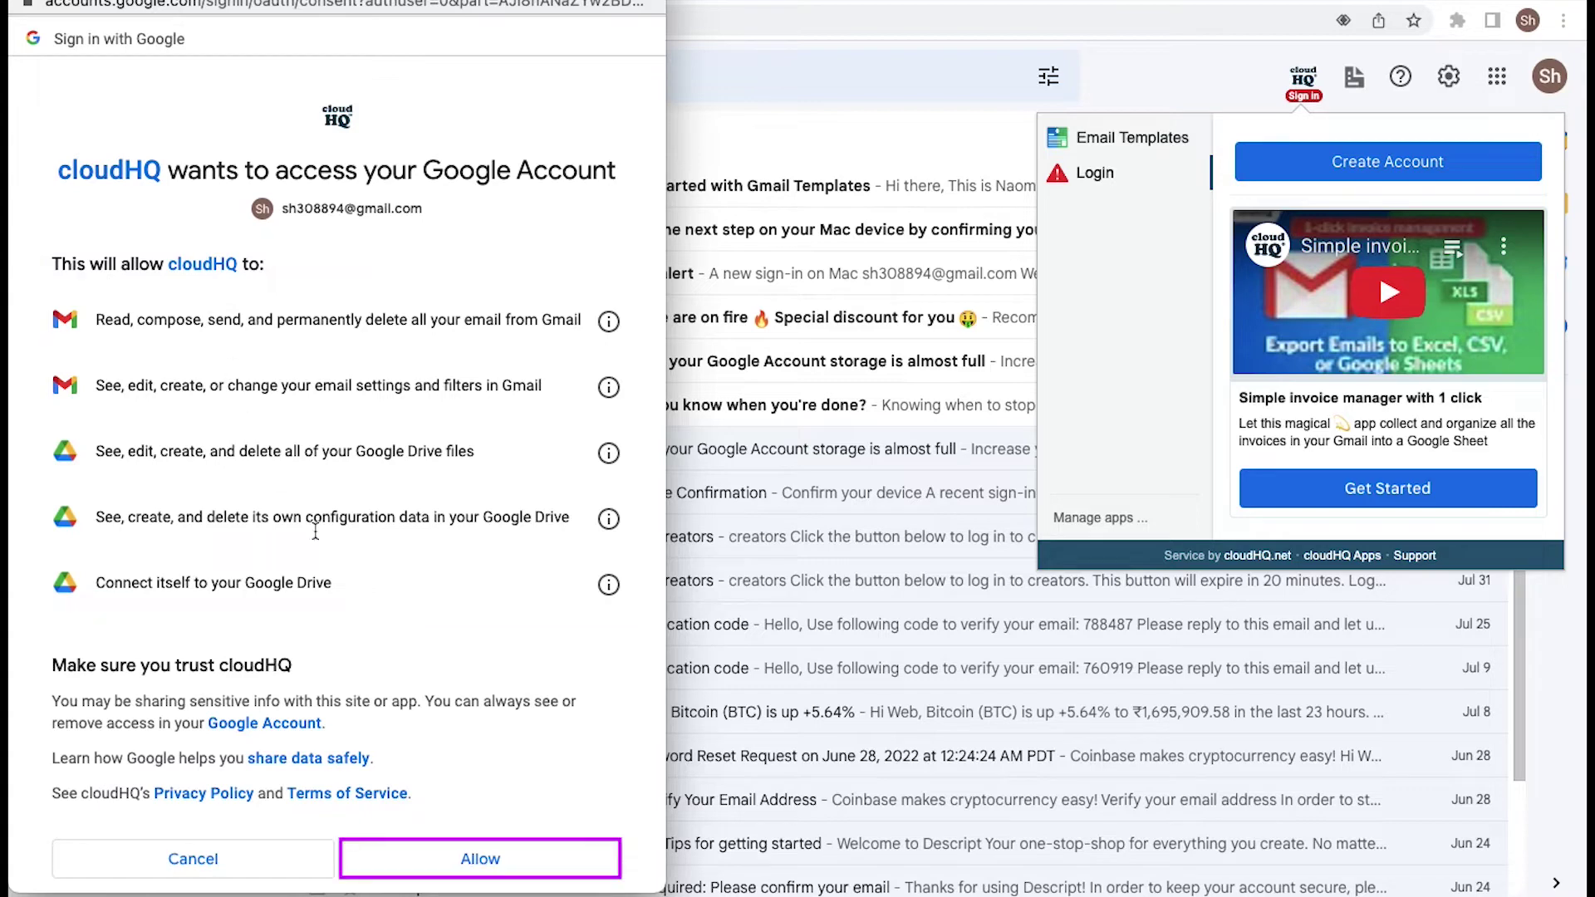
{"action": "left_click", "coordinate": [497, 864]}
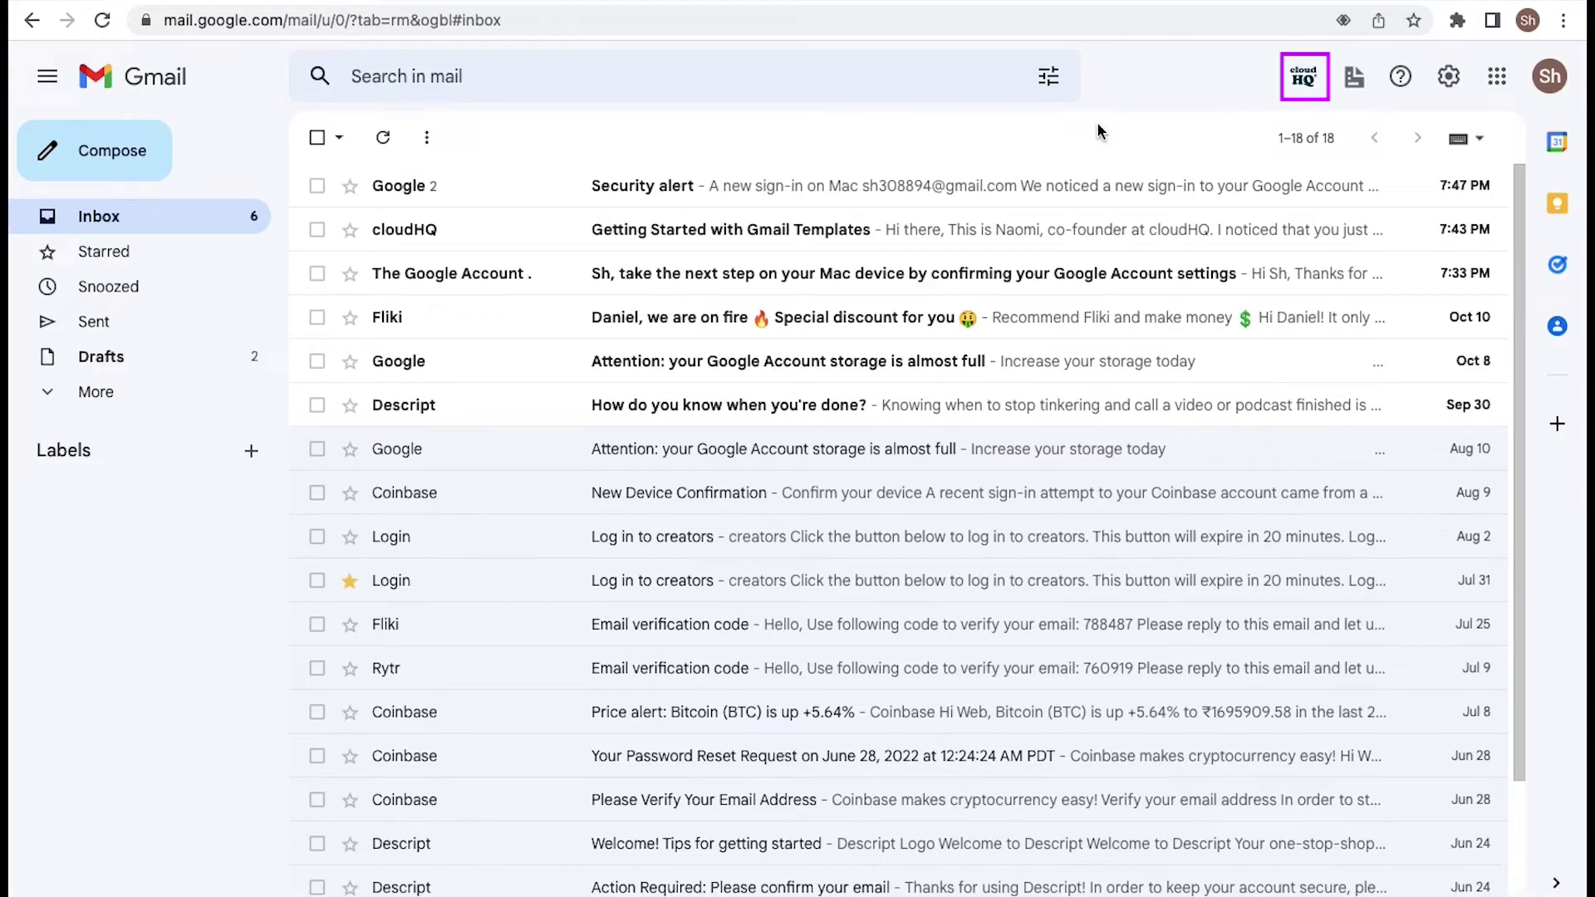
{"action": "left_click", "coordinate": [1304, 83]}
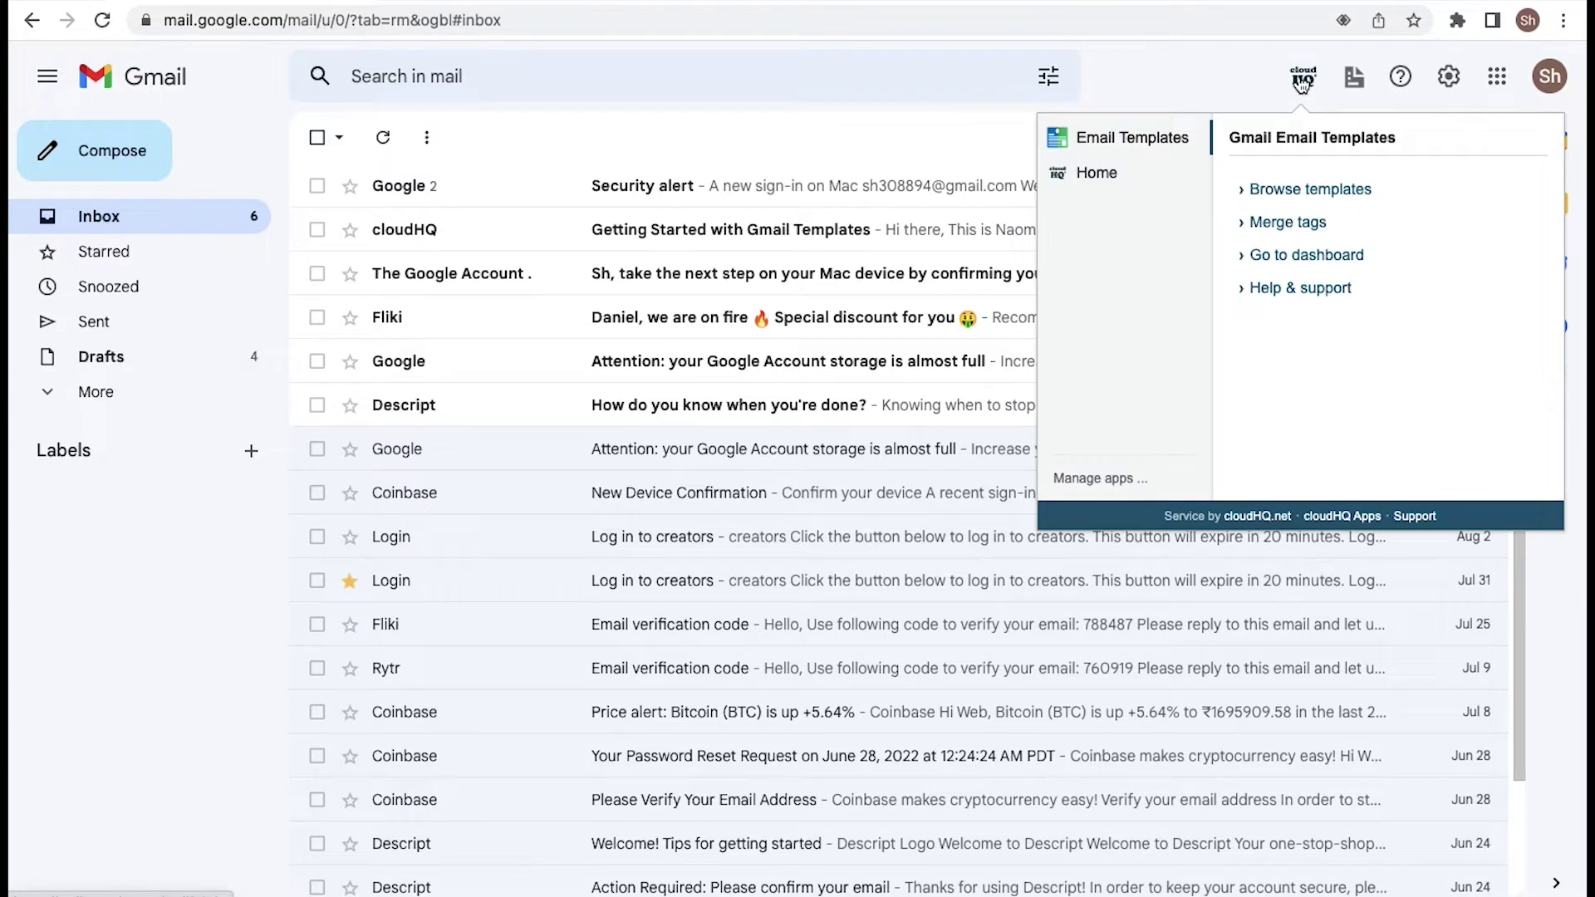
Open Browse templates and check the empty My Templates and the MailChimp tabs
{"action": "left_click", "coordinate": [1324, 188]}
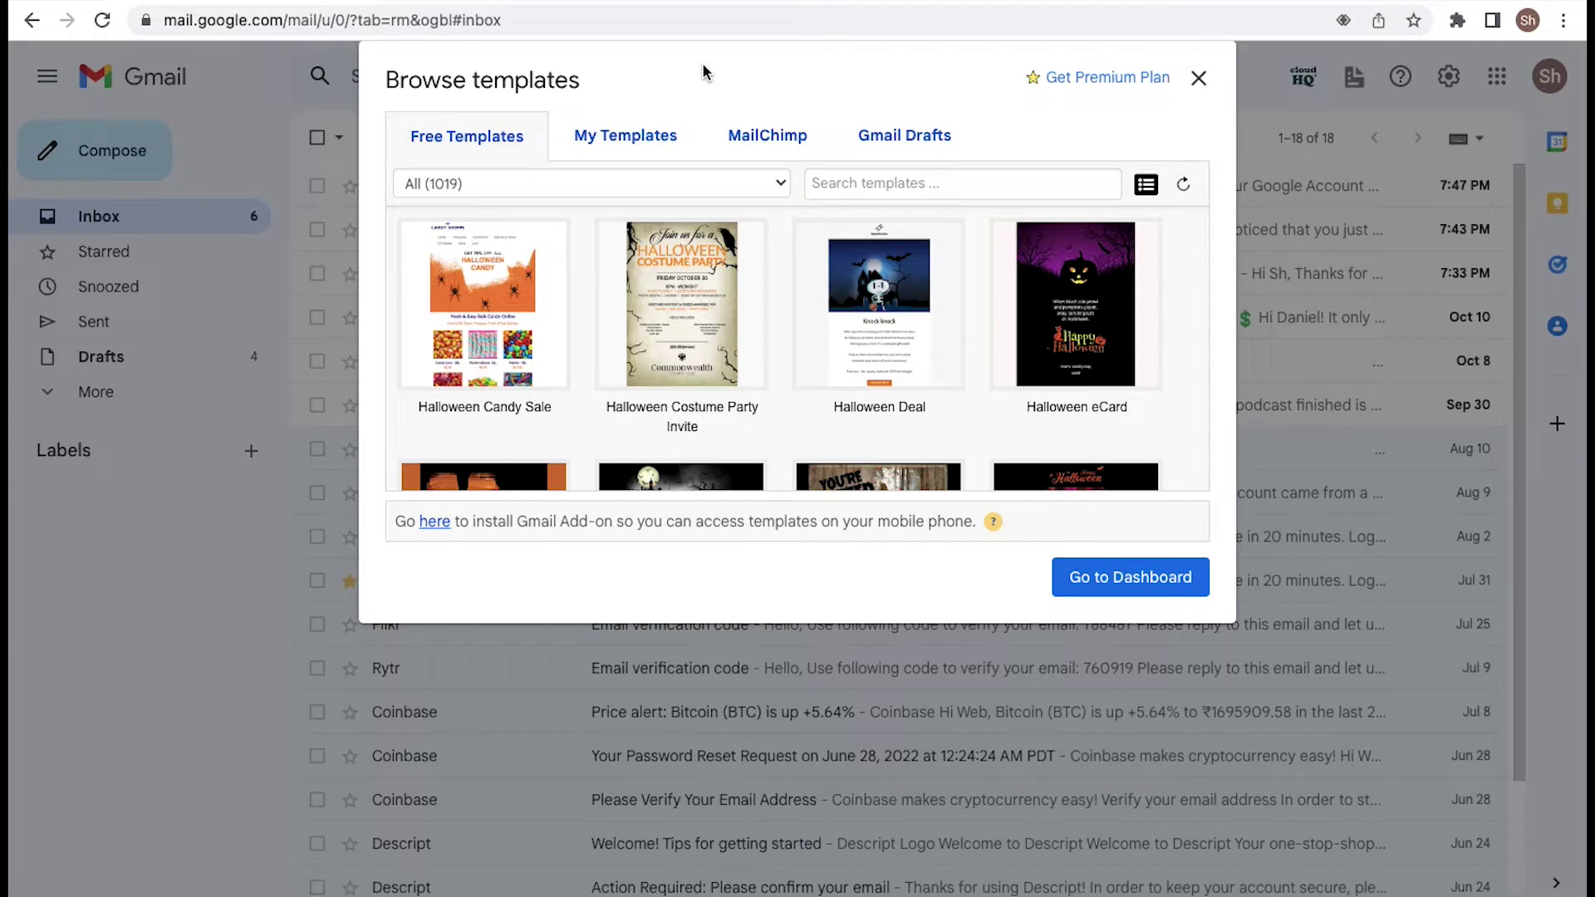
{"action": "left_click", "coordinate": [685, 150]}
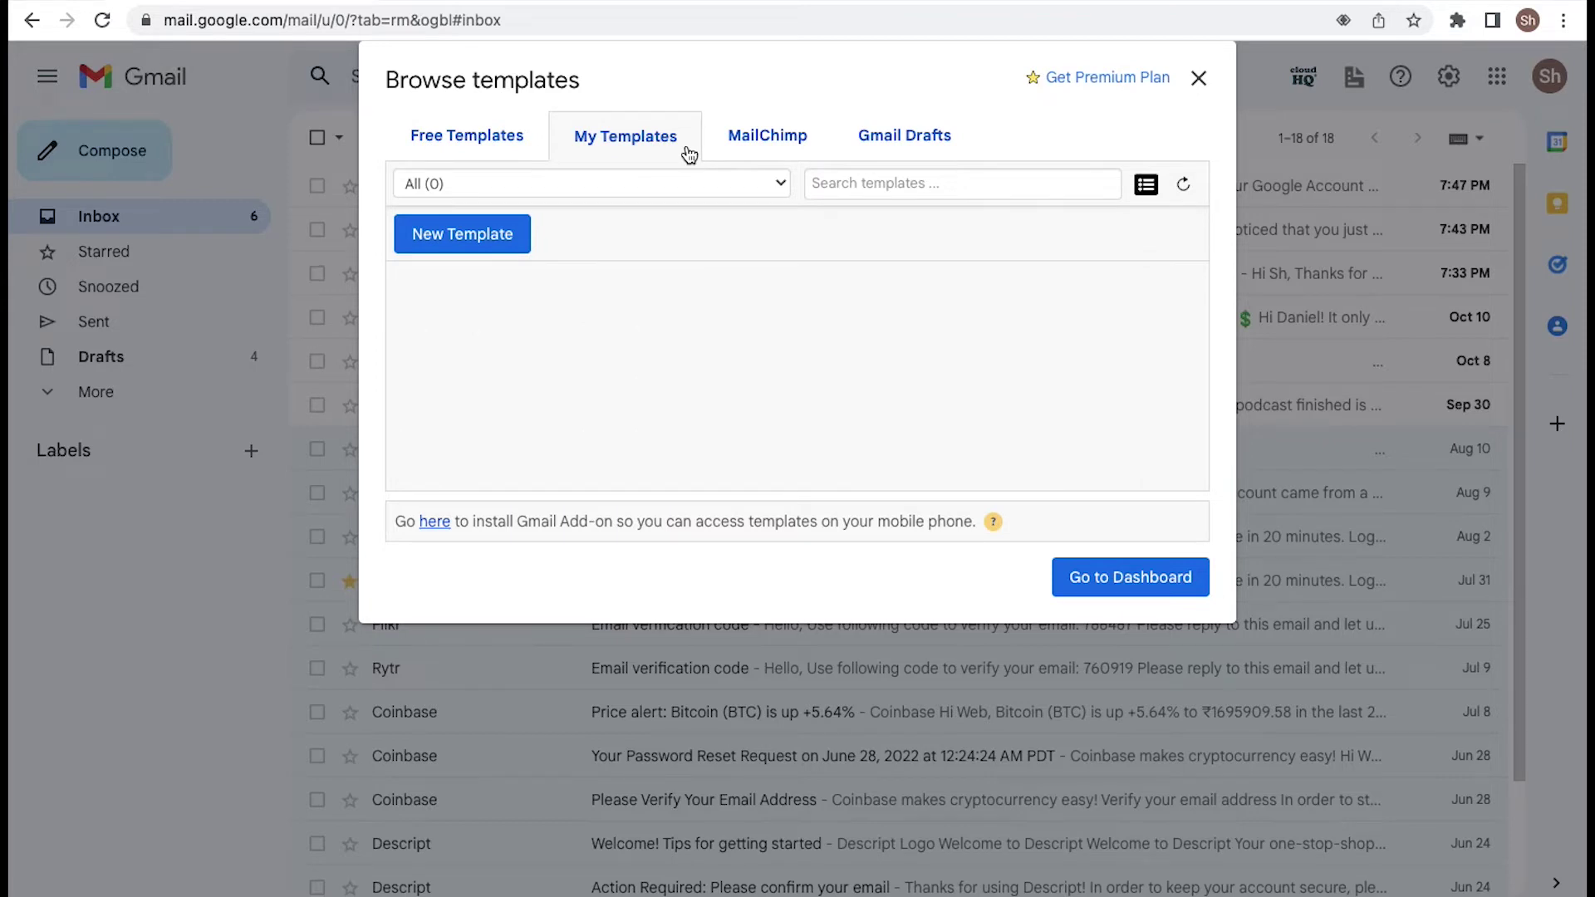
{"action": "left_click", "coordinate": [766, 151]}
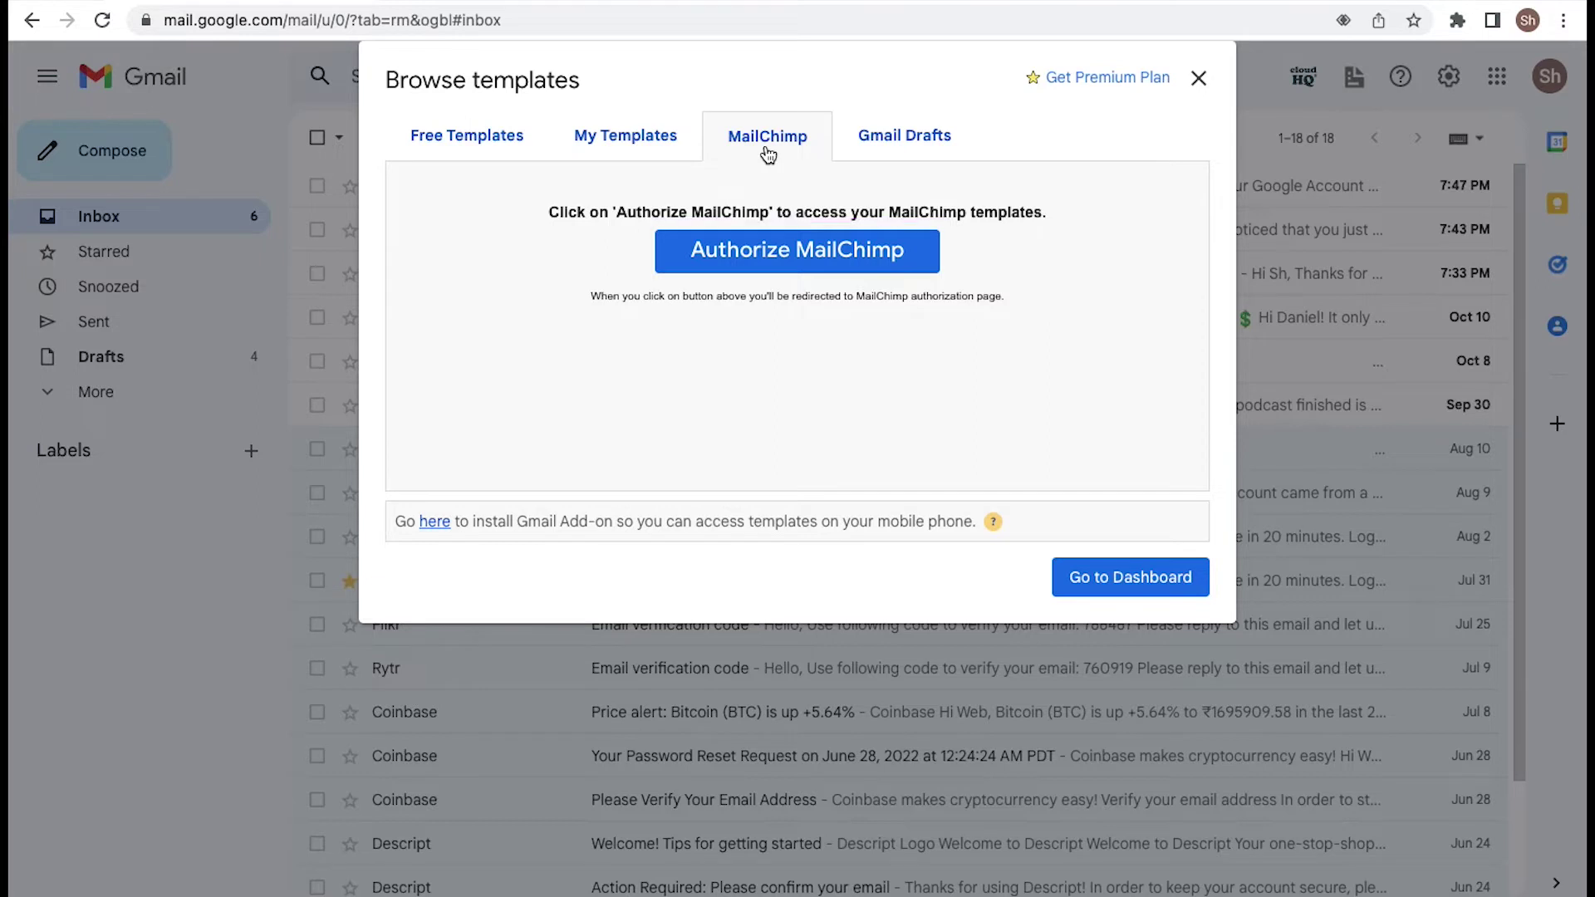
Switch the template browser to Gmail Drafts, listing the two existing drafts
{"action": "left_click", "coordinate": [895, 161]}
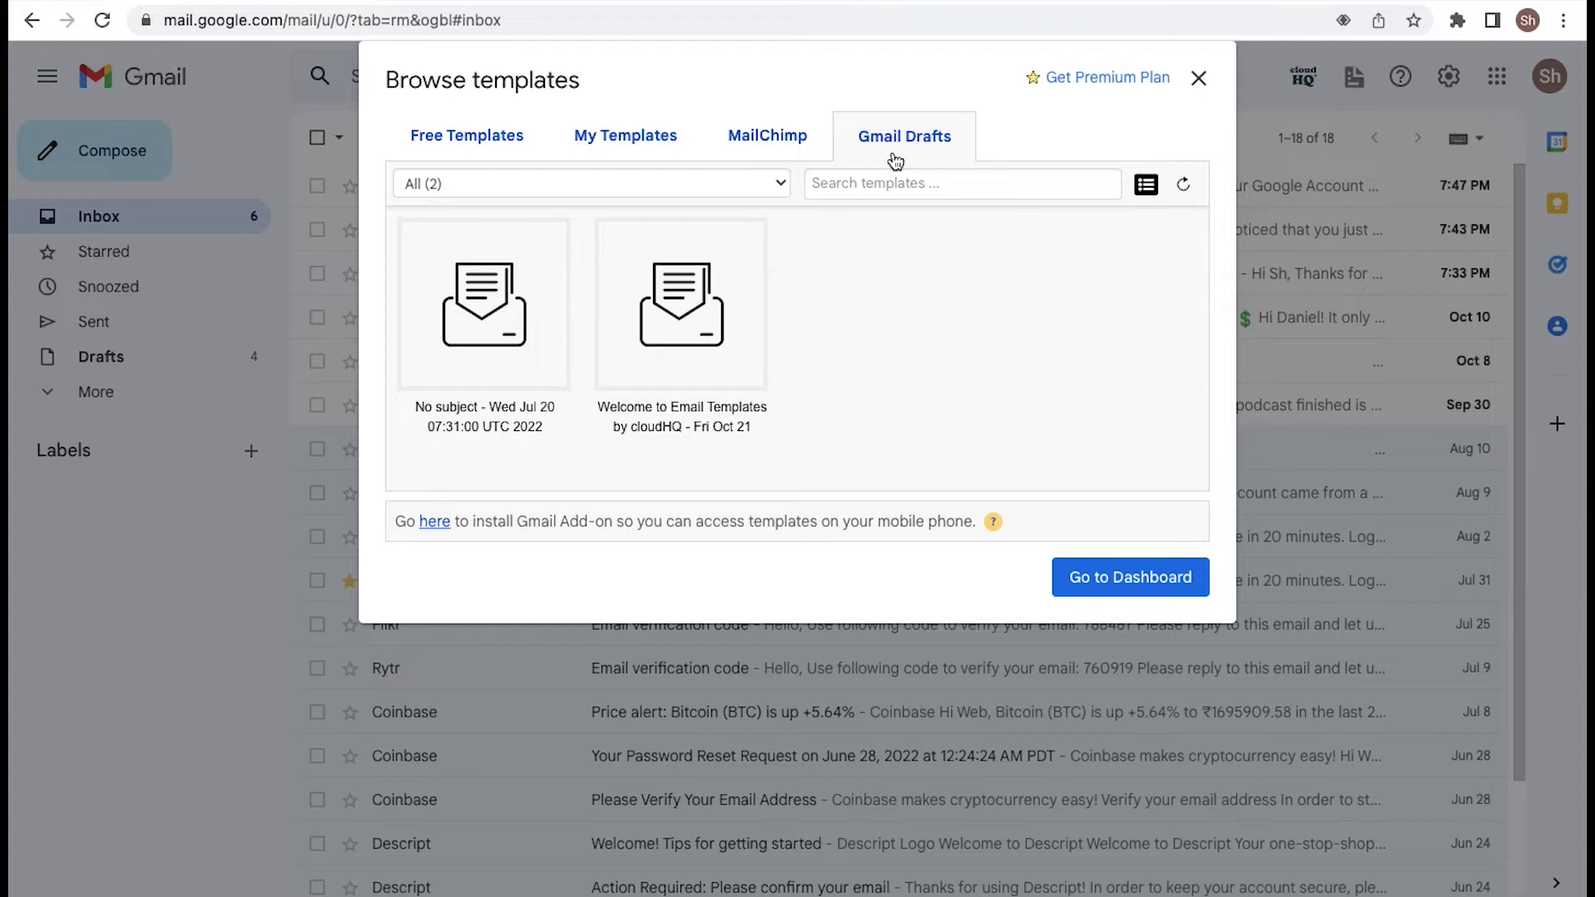
Return to Free Templates with the All category, showing all 1,045 templates
{"action": "left_click", "coordinate": [502, 148]}
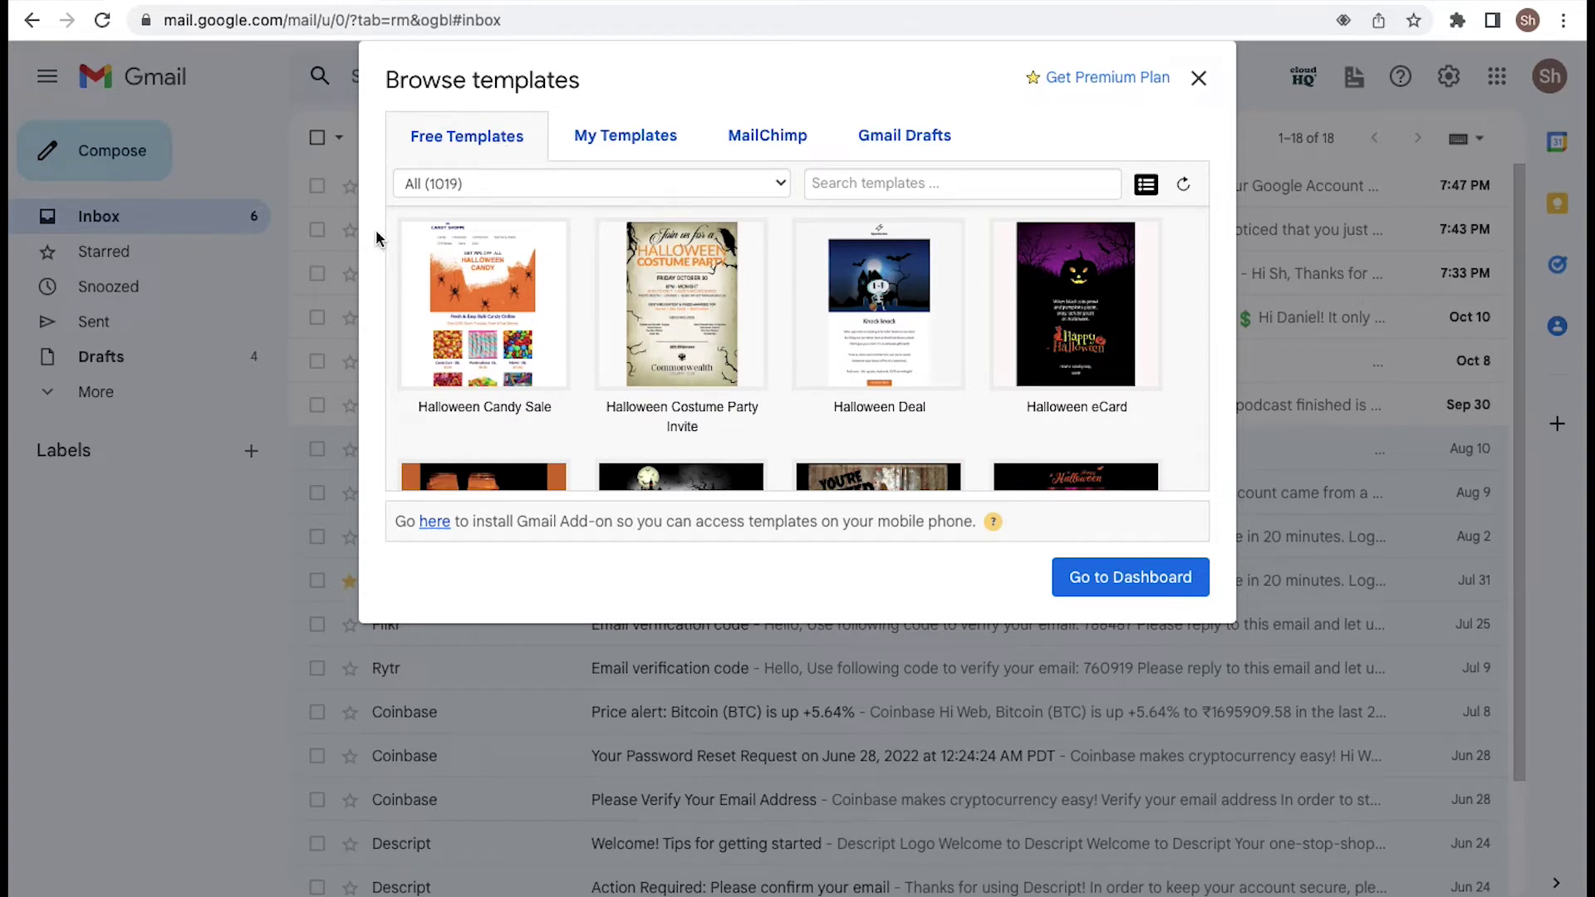
{"action": "left_click", "coordinate": [536, 184]}
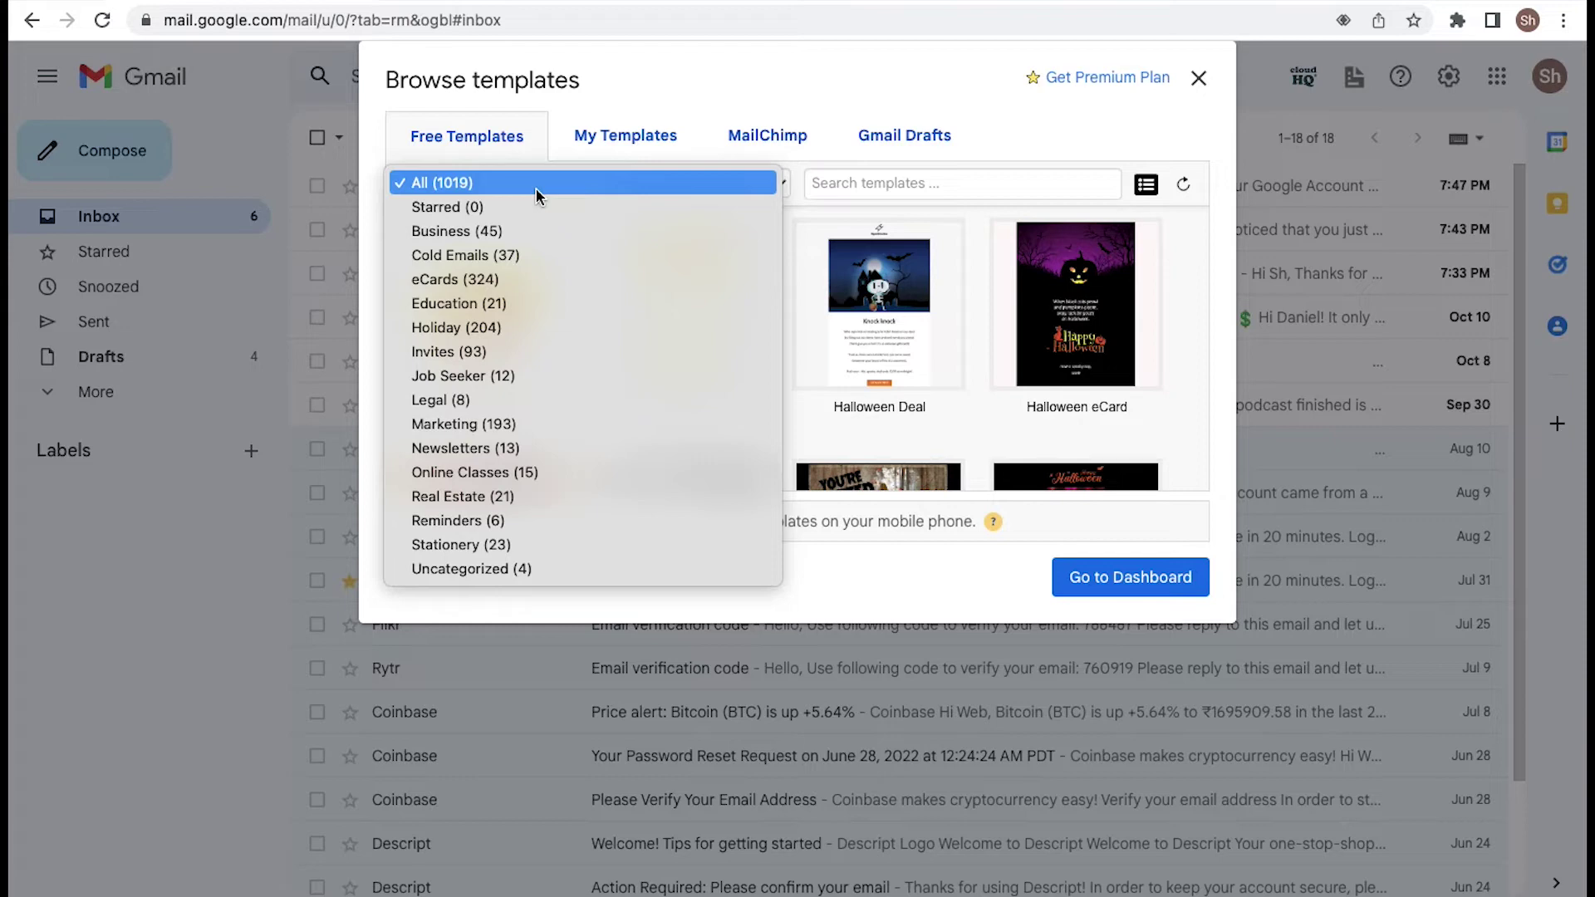
{"action": "left_click", "coordinate": [540, 182]}
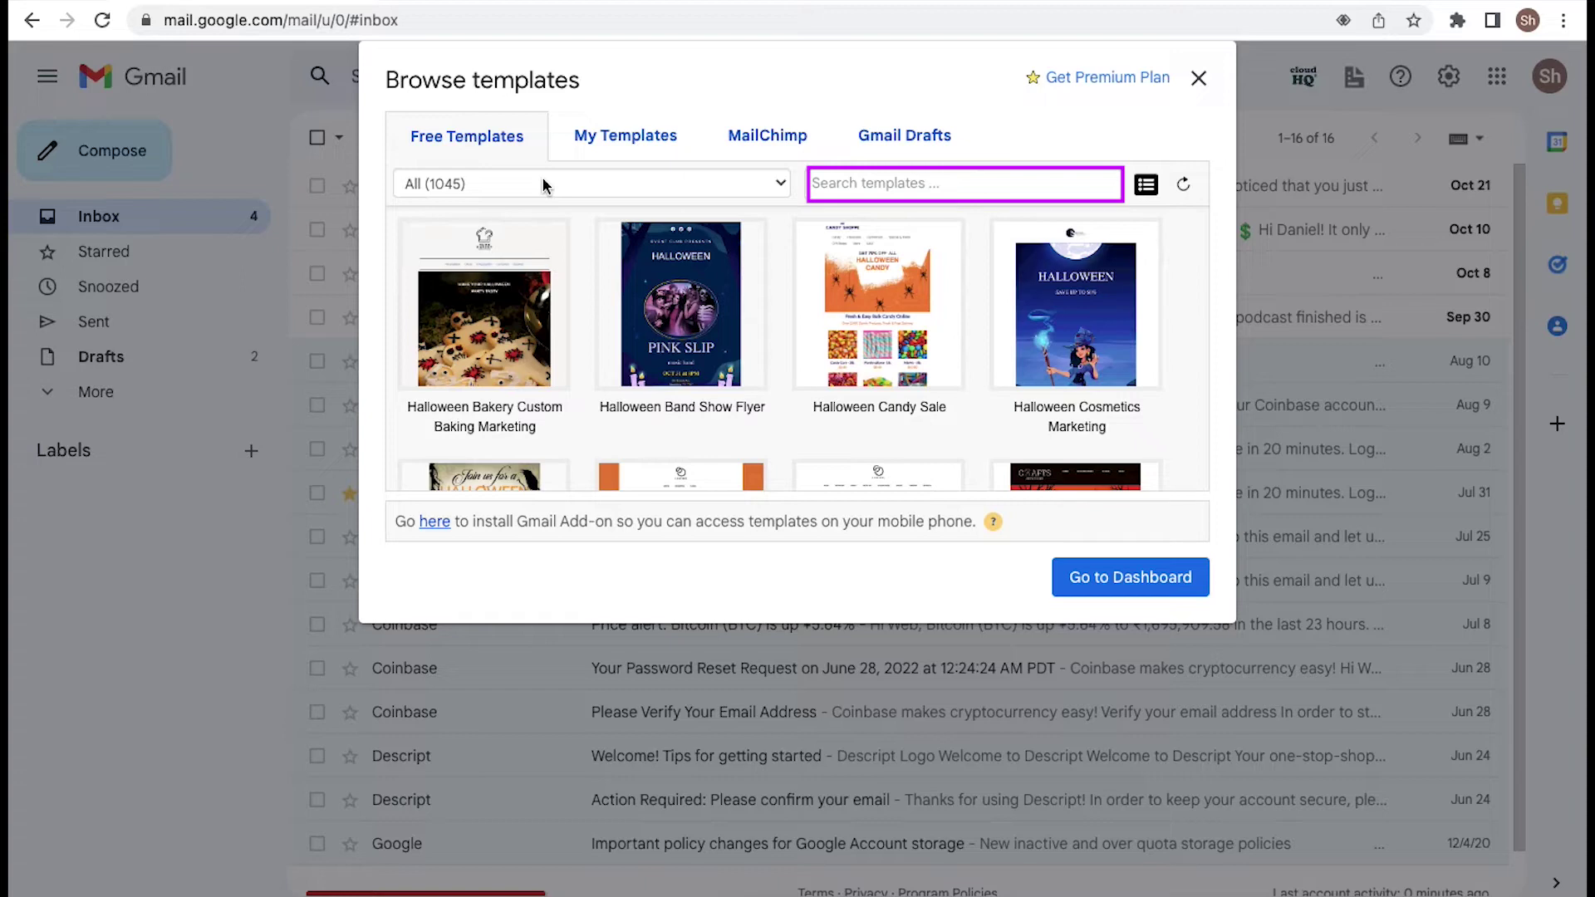
Scroll the free template grid down to the Birthday Car Parade Invite card
{"action": "scroll", "coordinate": [580, 262], "scroll_direction": "down", "scroll_amount": 5}
{"action": "scroll", "coordinate": [580, 263], "scroll_direction": "down", "scroll_amount": 3}
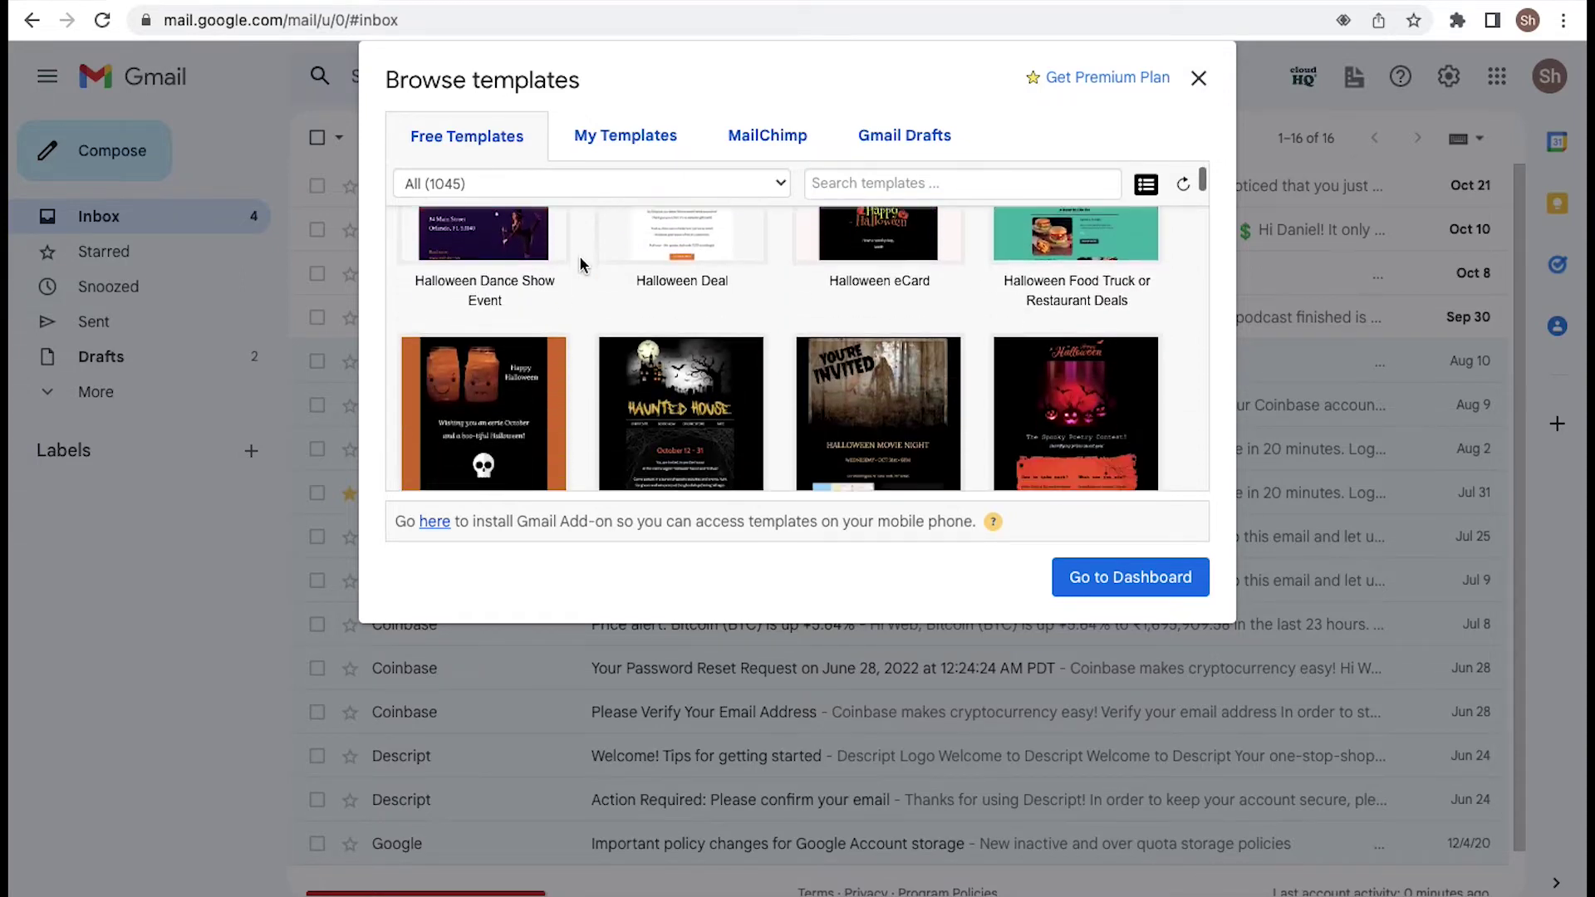
{"action": "scroll", "coordinate": [580, 261], "scroll_direction": "down", "scroll_amount": 3}
{"action": "scroll", "coordinate": [580, 261], "scroll_direction": "down", "scroll_amount": 3}
{"action": "scroll", "coordinate": [580, 260], "scroll_direction": "down", "scroll_amount": 3}
{"action": "scroll", "coordinate": [580, 261], "scroll_direction": "down", "scroll_amount": 2}
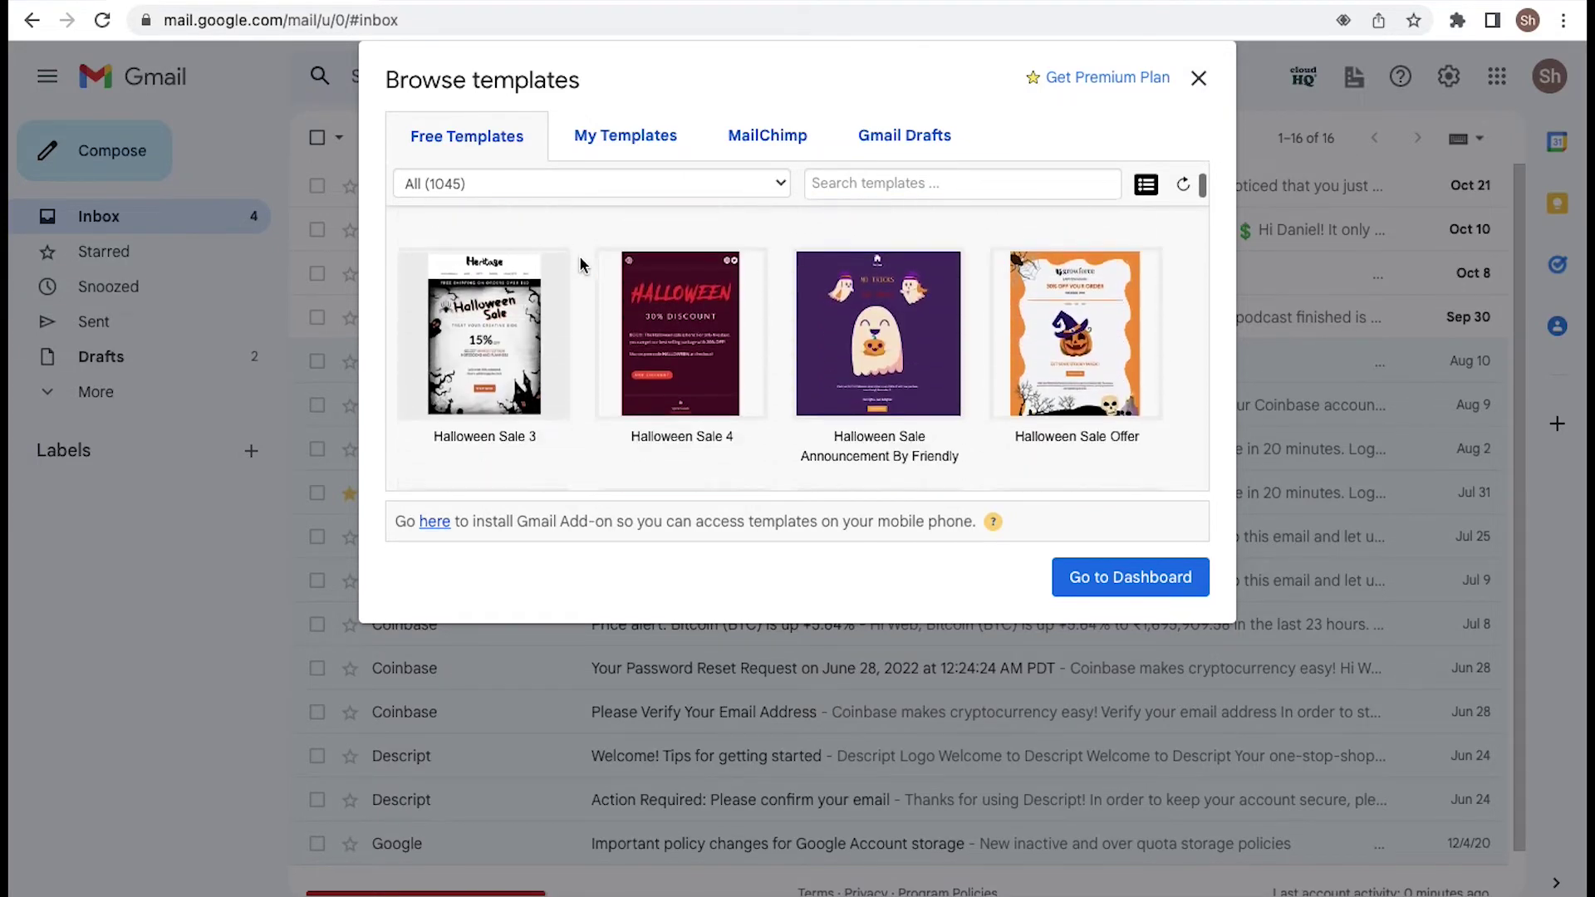
{"action": "scroll", "coordinate": [580, 263], "scroll_direction": "down", "scroll_amount": 3}
{"action": "scroll", "coordinate": [580, 263], "scroll_direction": "down", "scroll_amount": 3}
{"action": "scroll", "coordinate": [580, 262], "scroll_direction": "down", "scroll_amount": 3}
{"action": "scroll", "coordinate": [580, 263], "scroll_direction": "down", "scroll_amount": 3}
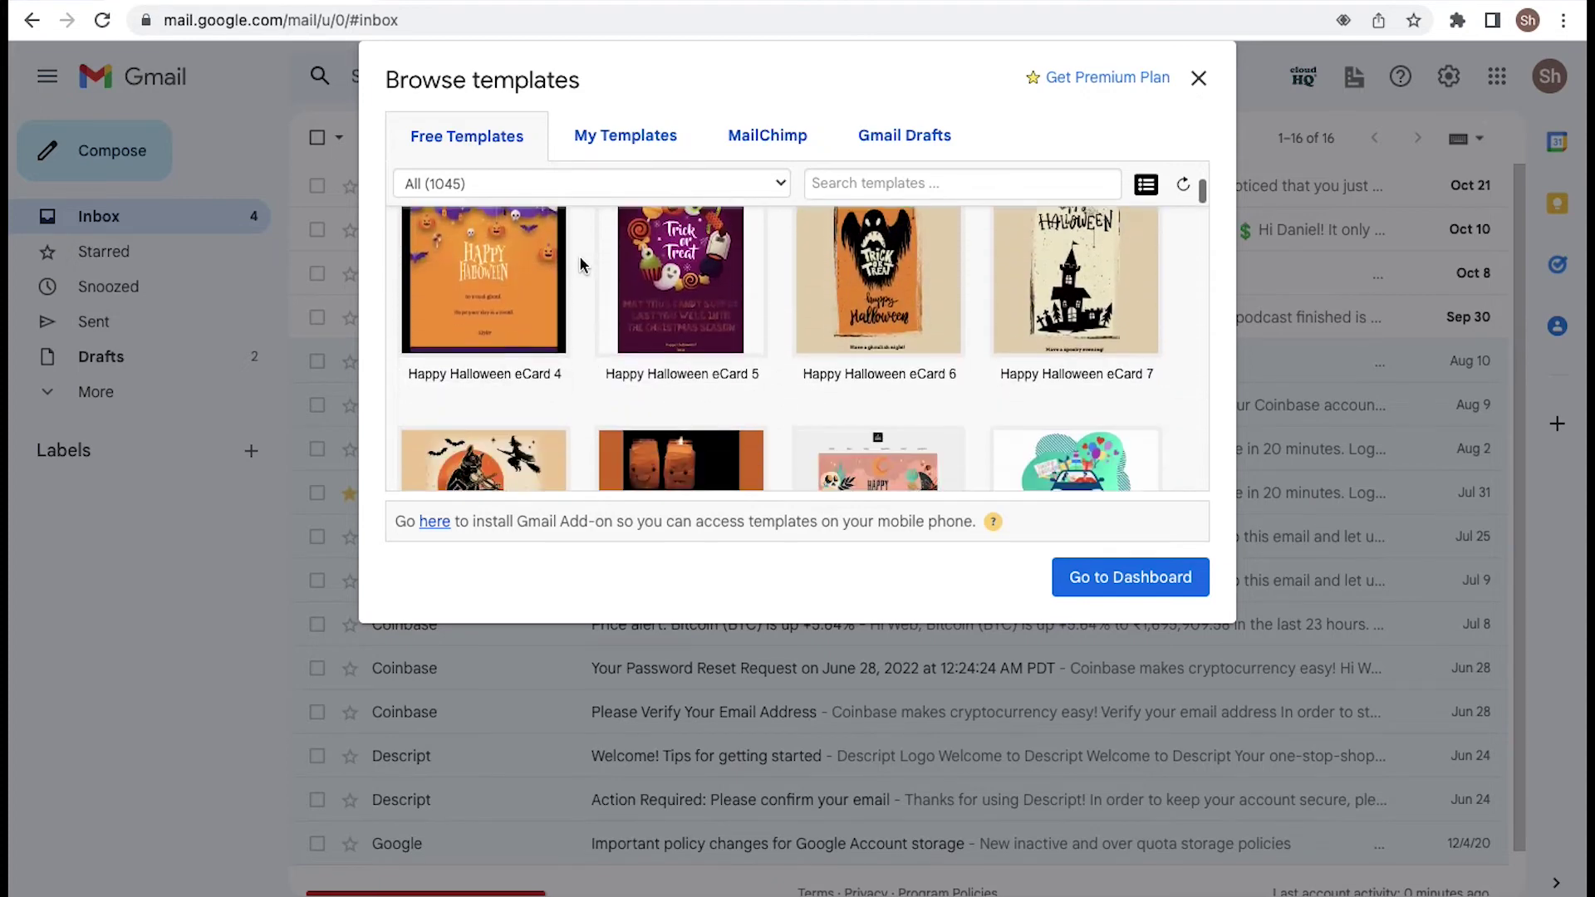
{"action": "scroll", "coordinate": [580, 263], "scroll_direction": "down", "scroll_amount": 3}
{"action": "scroll", "coordinate": [579, 263], "scroll_direction": "down", "scroll_amount": 1}
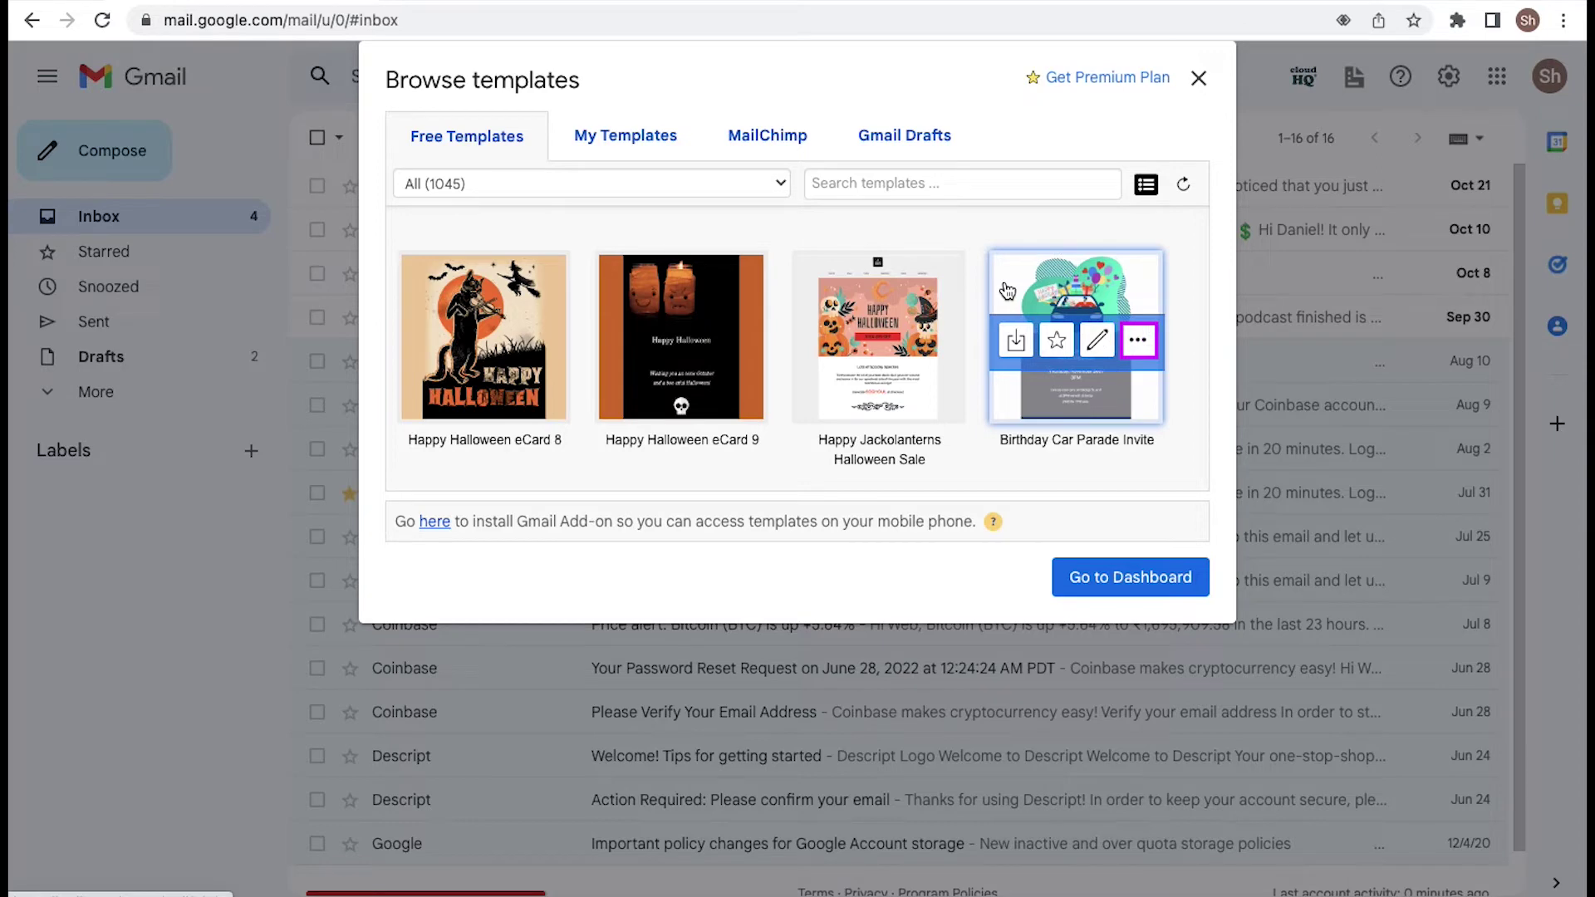
Copy Birthday Car Parade Invite into My Templates and open it in the cloudHQ editor
{"action": "left_click", "coordinate": [1098, 340]}
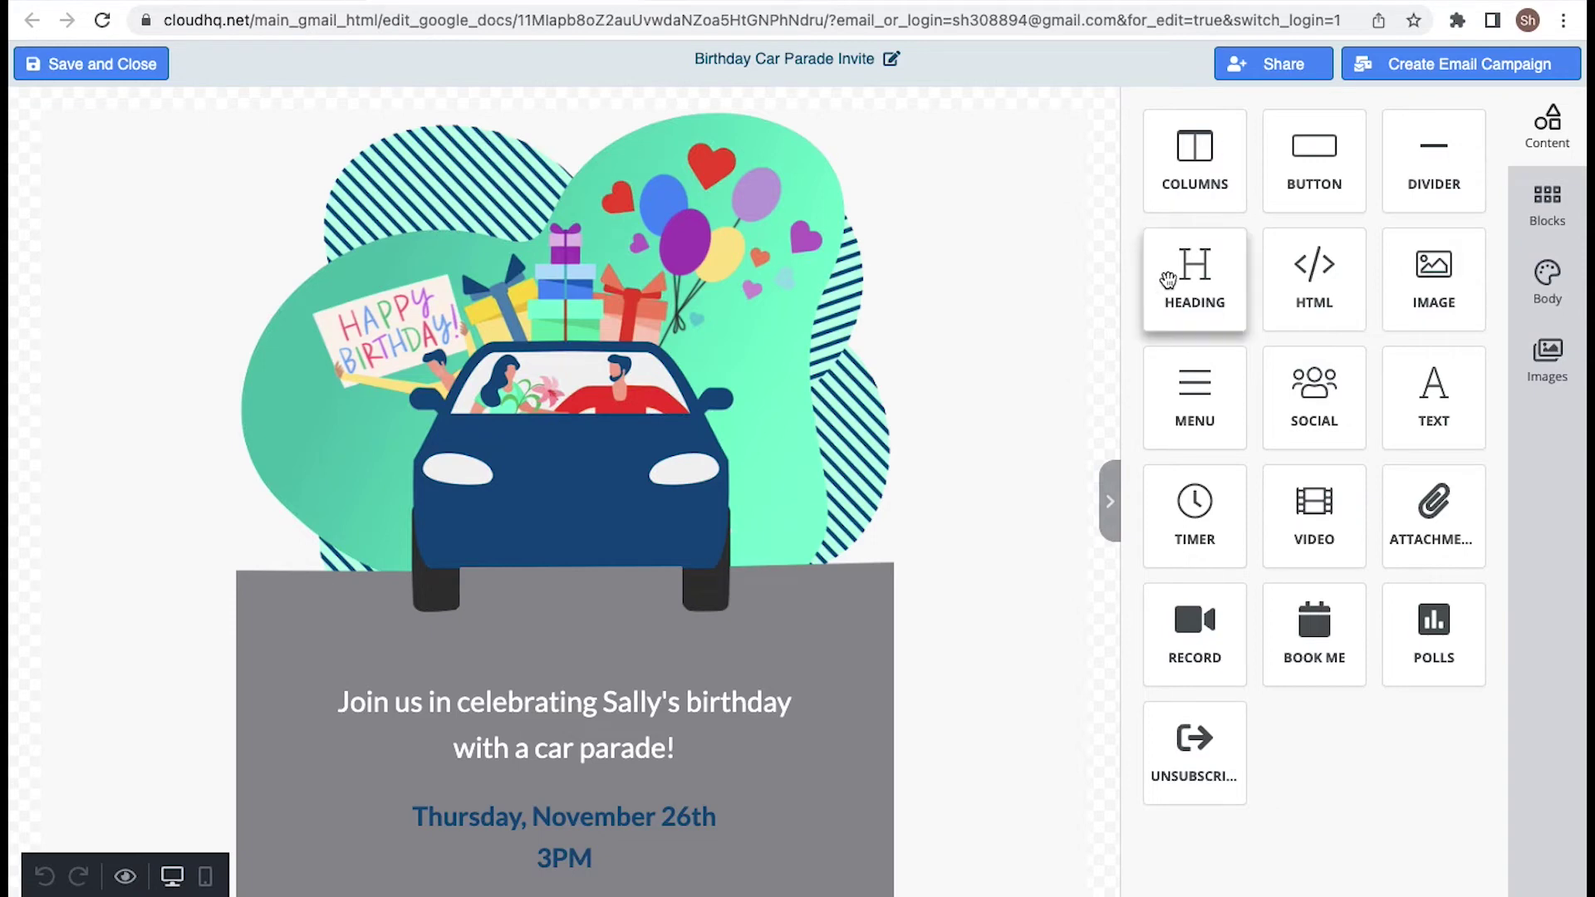
Drag a heading to the top of the invite and type HAPPY BIRTHDAY
{"action": "left_click_drag", "start_coordinate": [1175, 270], "coordinate": [572, 128]}
{"action": "type", "text": "APPY"}
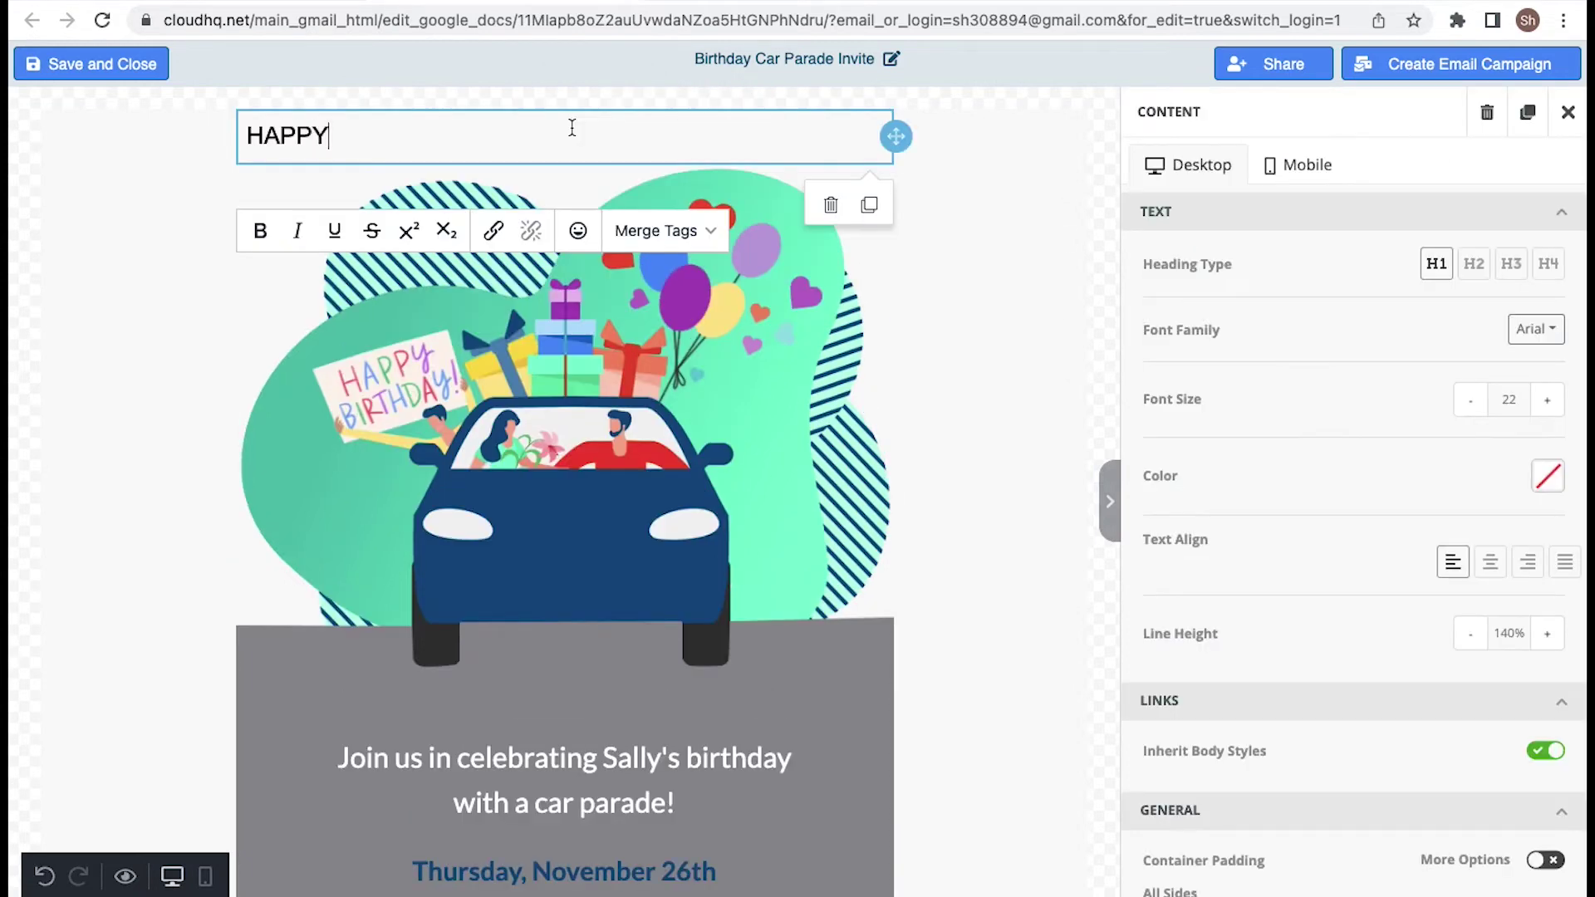
{"action": "type", "text": " BIRTHDAY"}
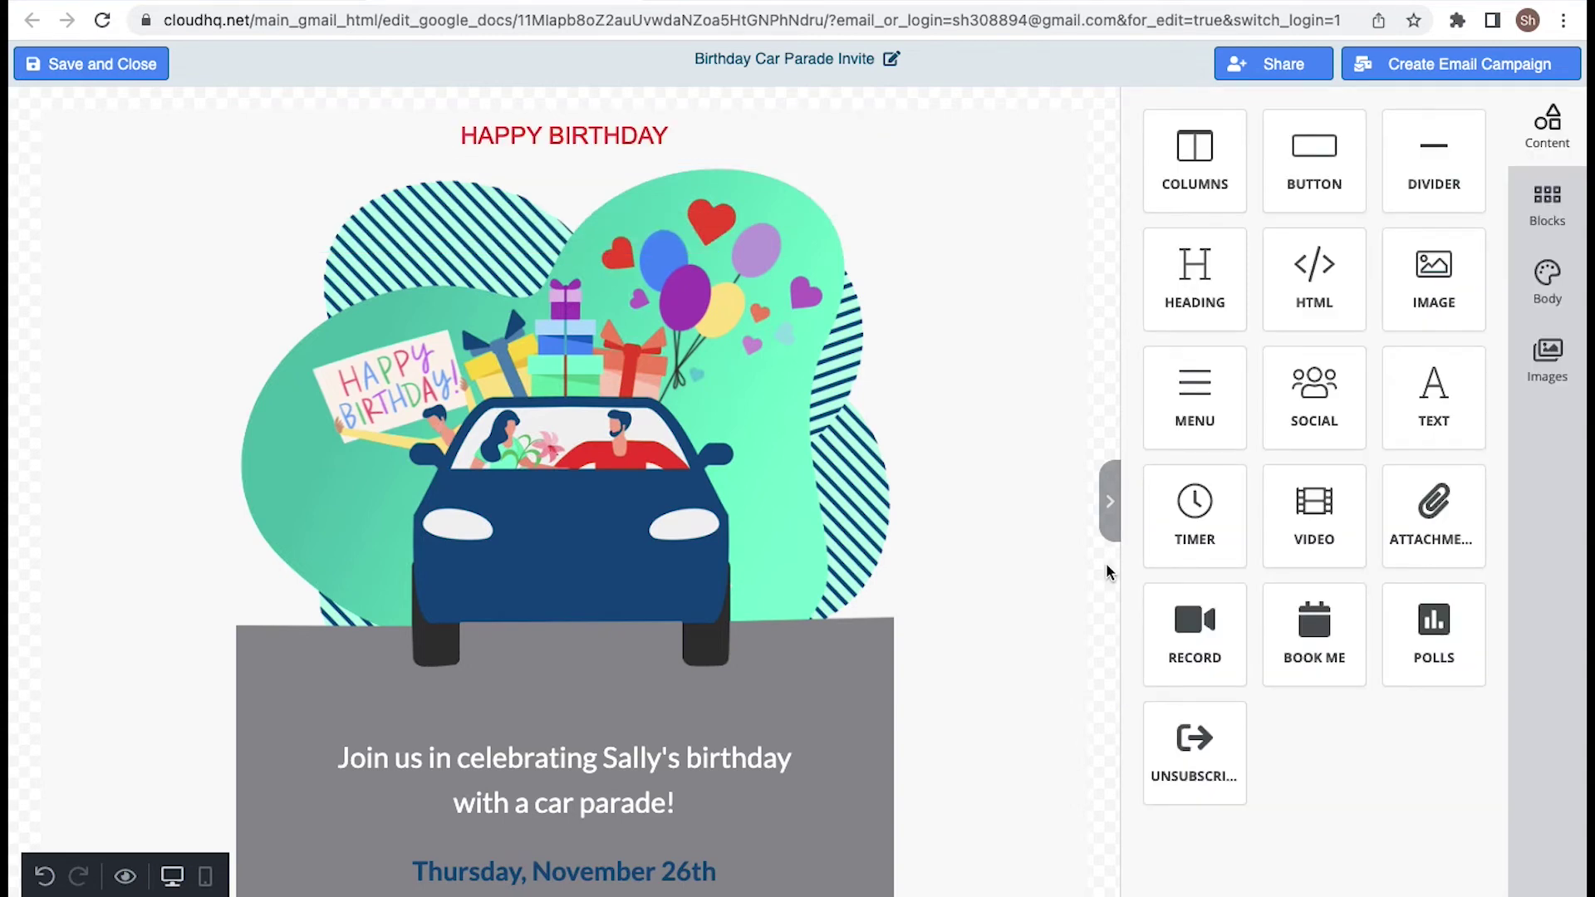
{"action": "left_click", "coordinate": [896, 464]}
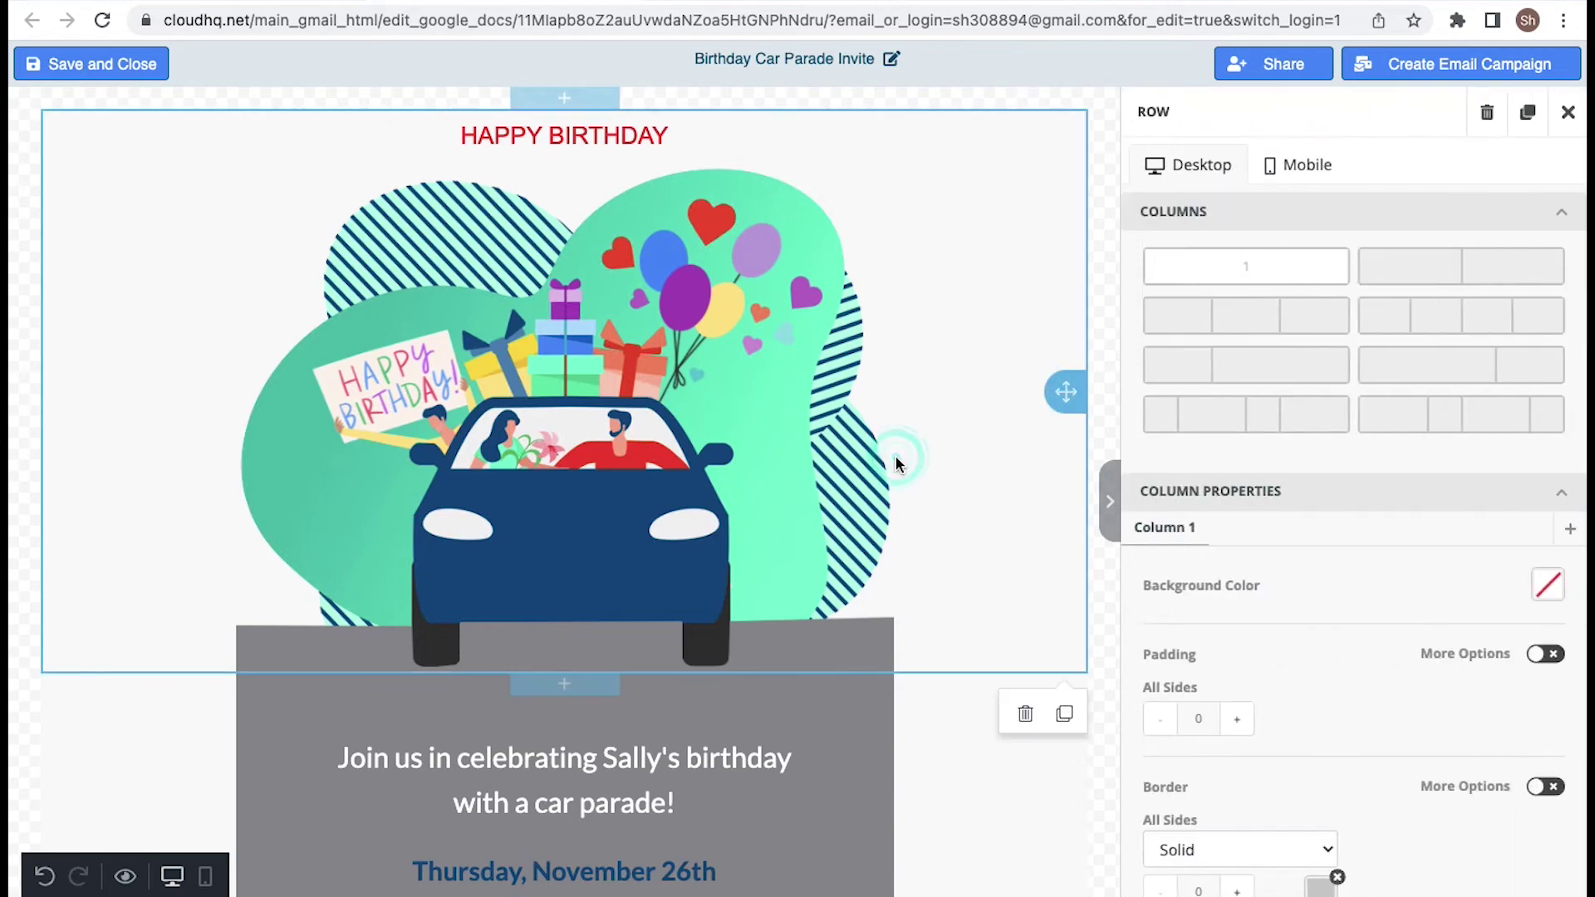
{"action": "left_click", "coordinate": [861, 741]}
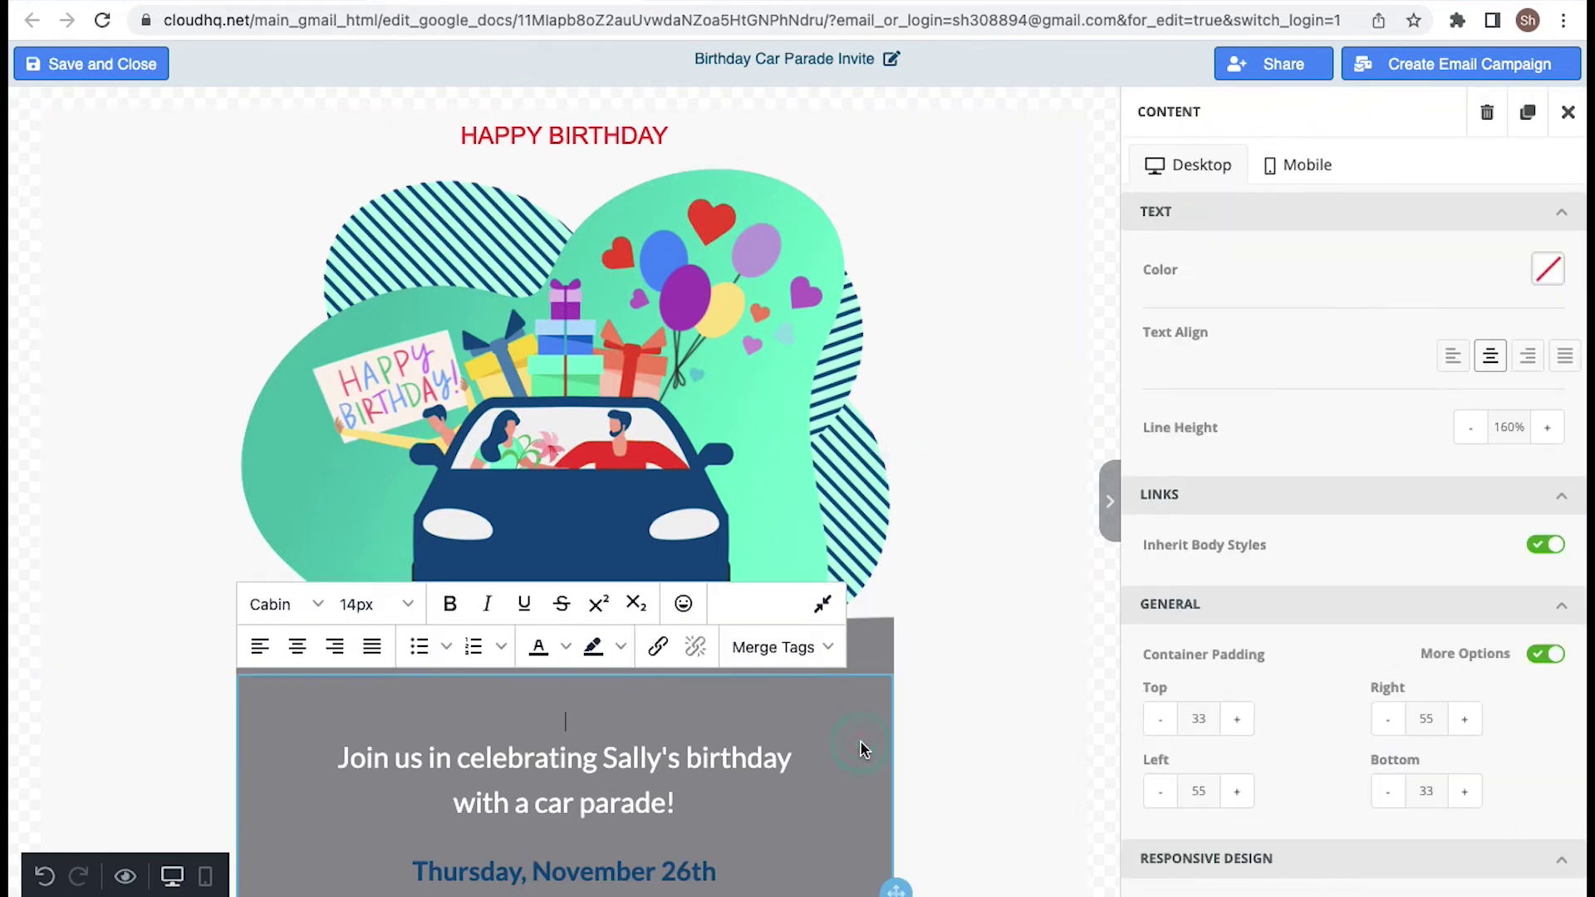
{"action": "left_click", "coordinate": [824, 437]}
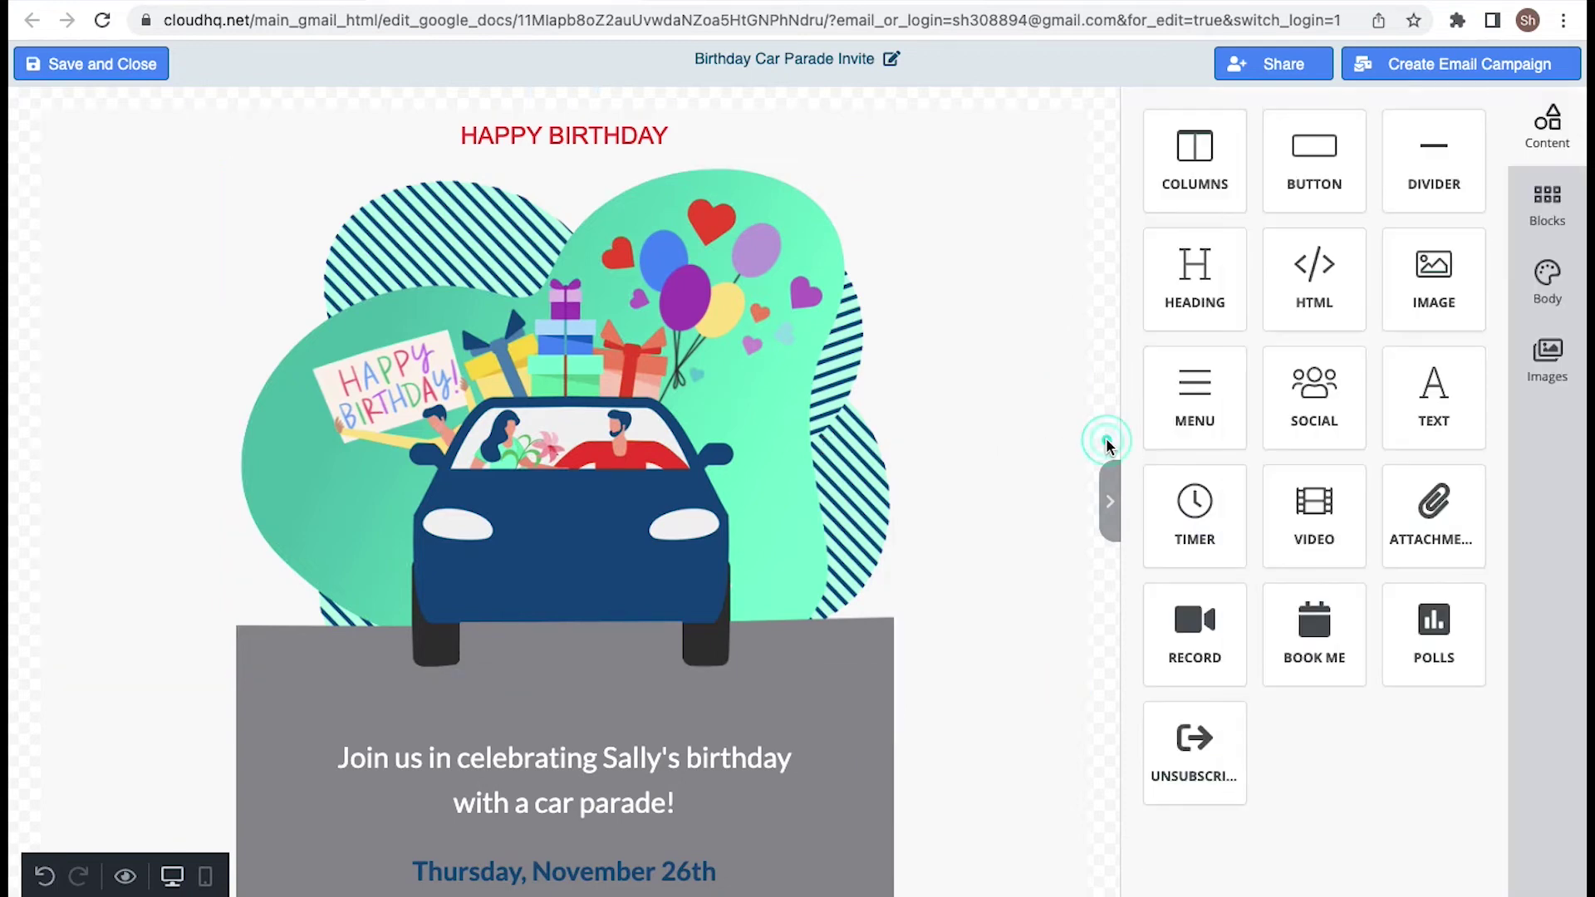
Show the email-wide Body settings, with 600 width and Cabin font
{"action": "left_click", "coordinate": [1547, 214]}
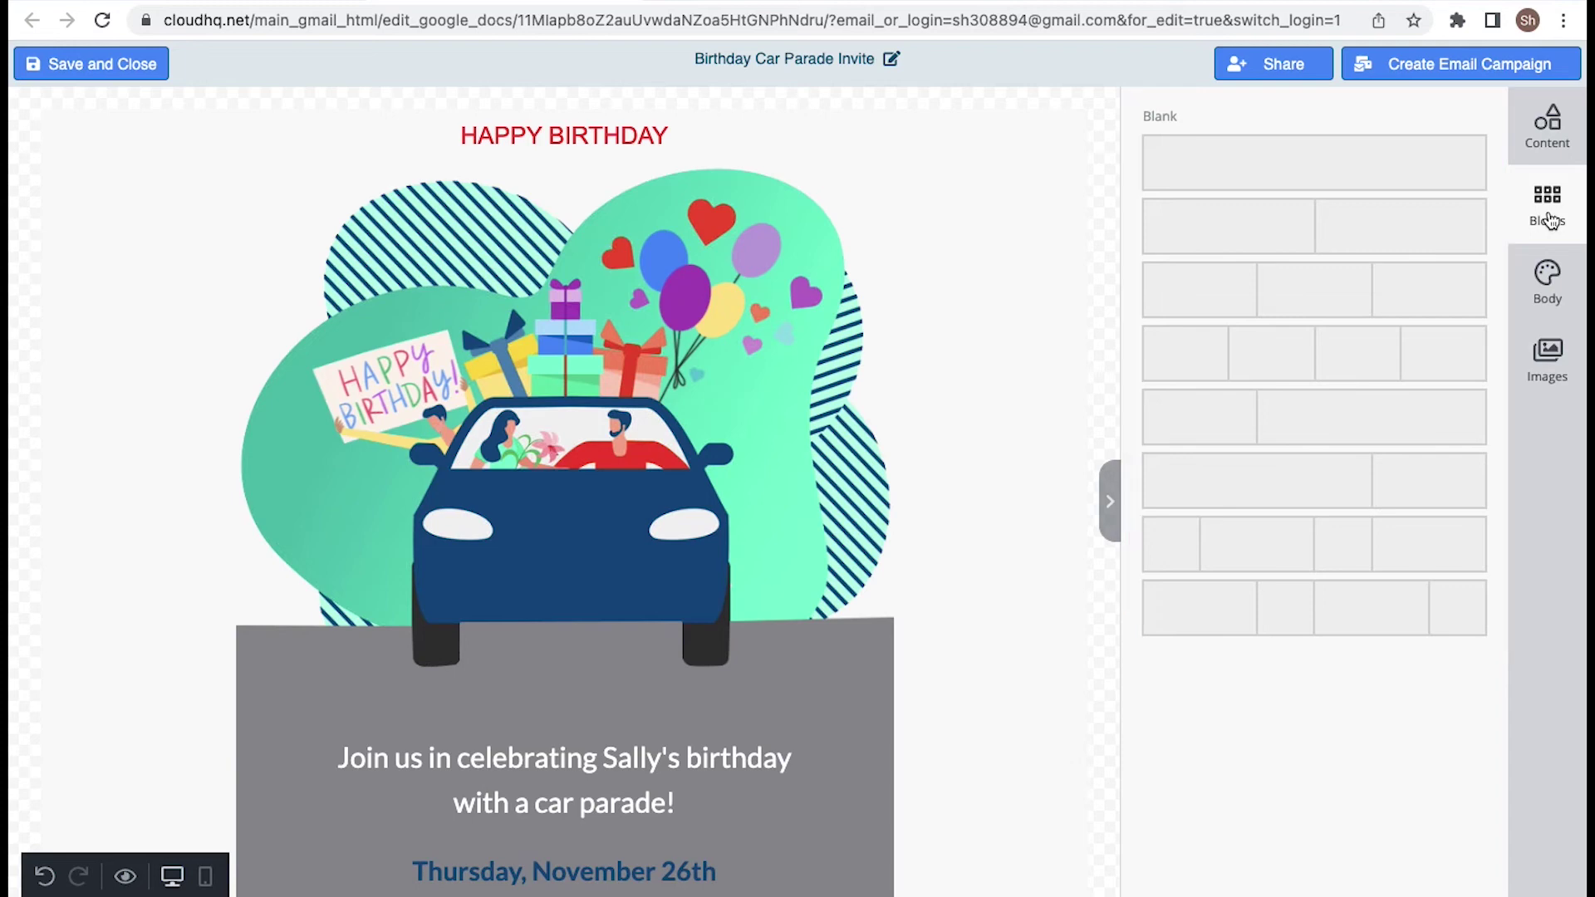
{"action": "left_click", "coordinate": [1568, 287]}
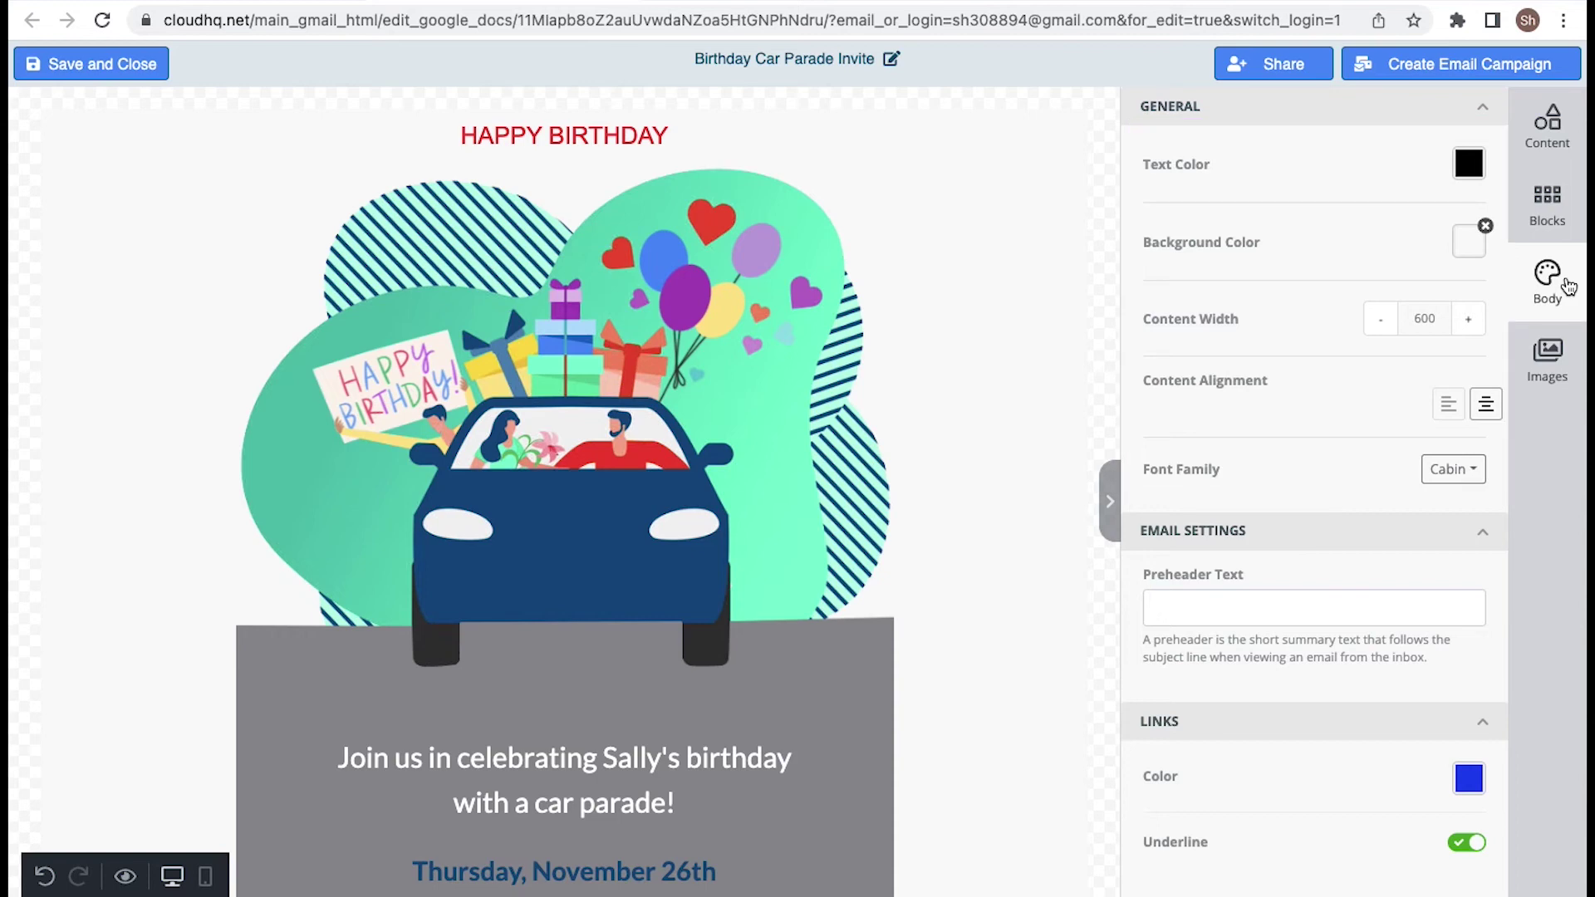
Show the Unsplash, Pexels and Pixabay stock photo library beside the invite
{"action": "left_click", "coordinate": [1577, 350]}
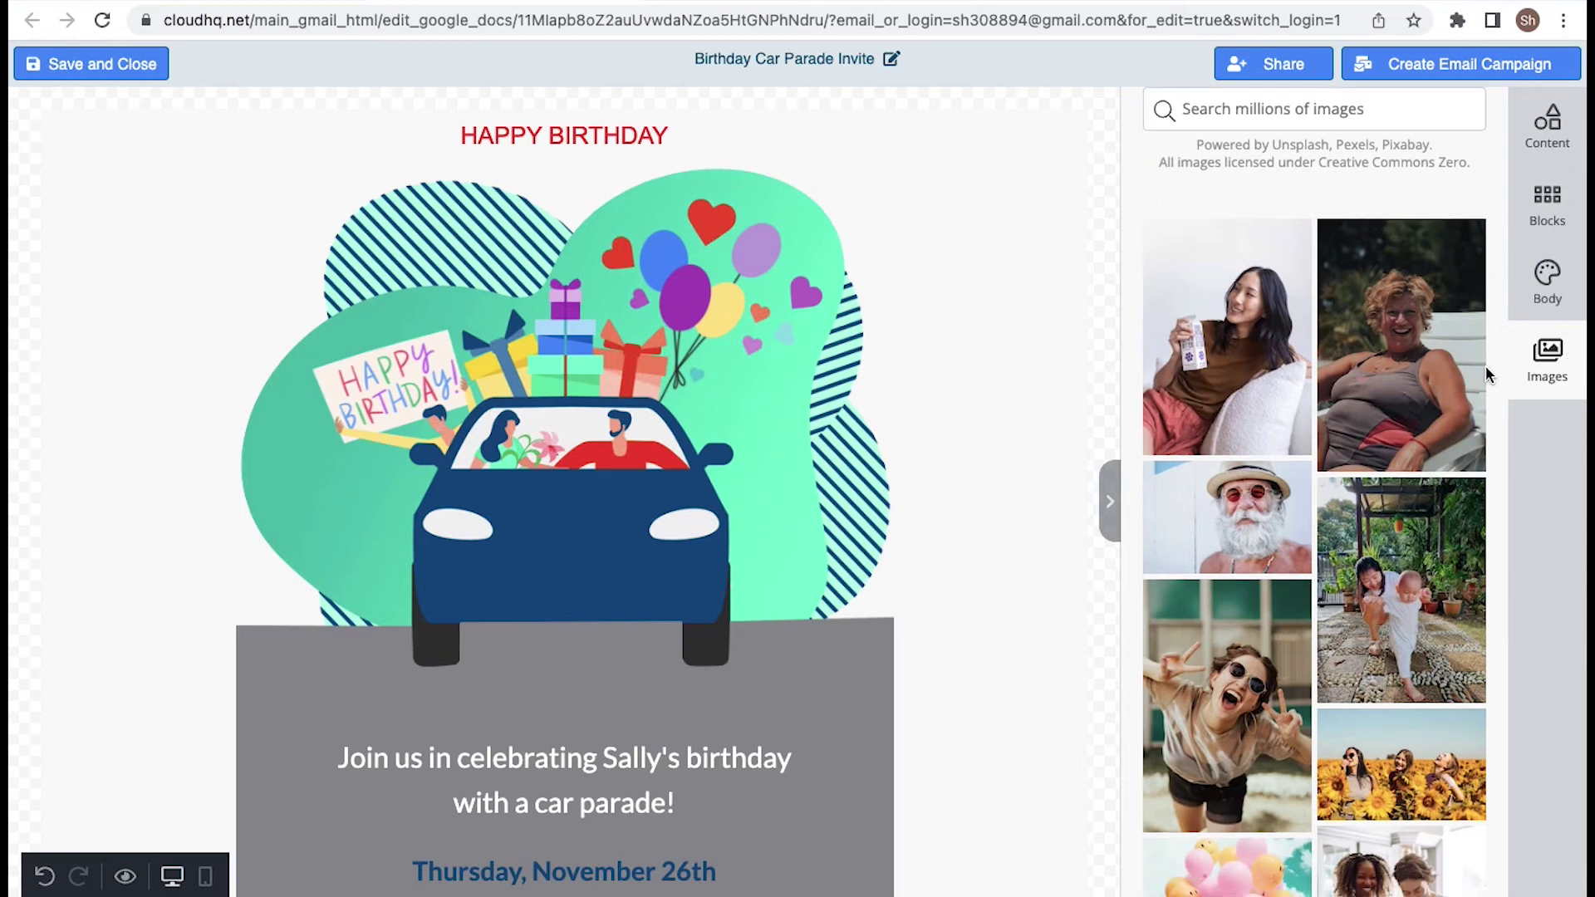
Swap the car illustration for the pink-and-orange balloons photo and save the template
{"action": "scroll", "coordinate": [1472, 368], "scroll_direction": "down", "scroll_amount": 2}
{"action": "scroll", "coordinate": [1472, 368], "scroll_direction": "down", "scroll_amount": 2}
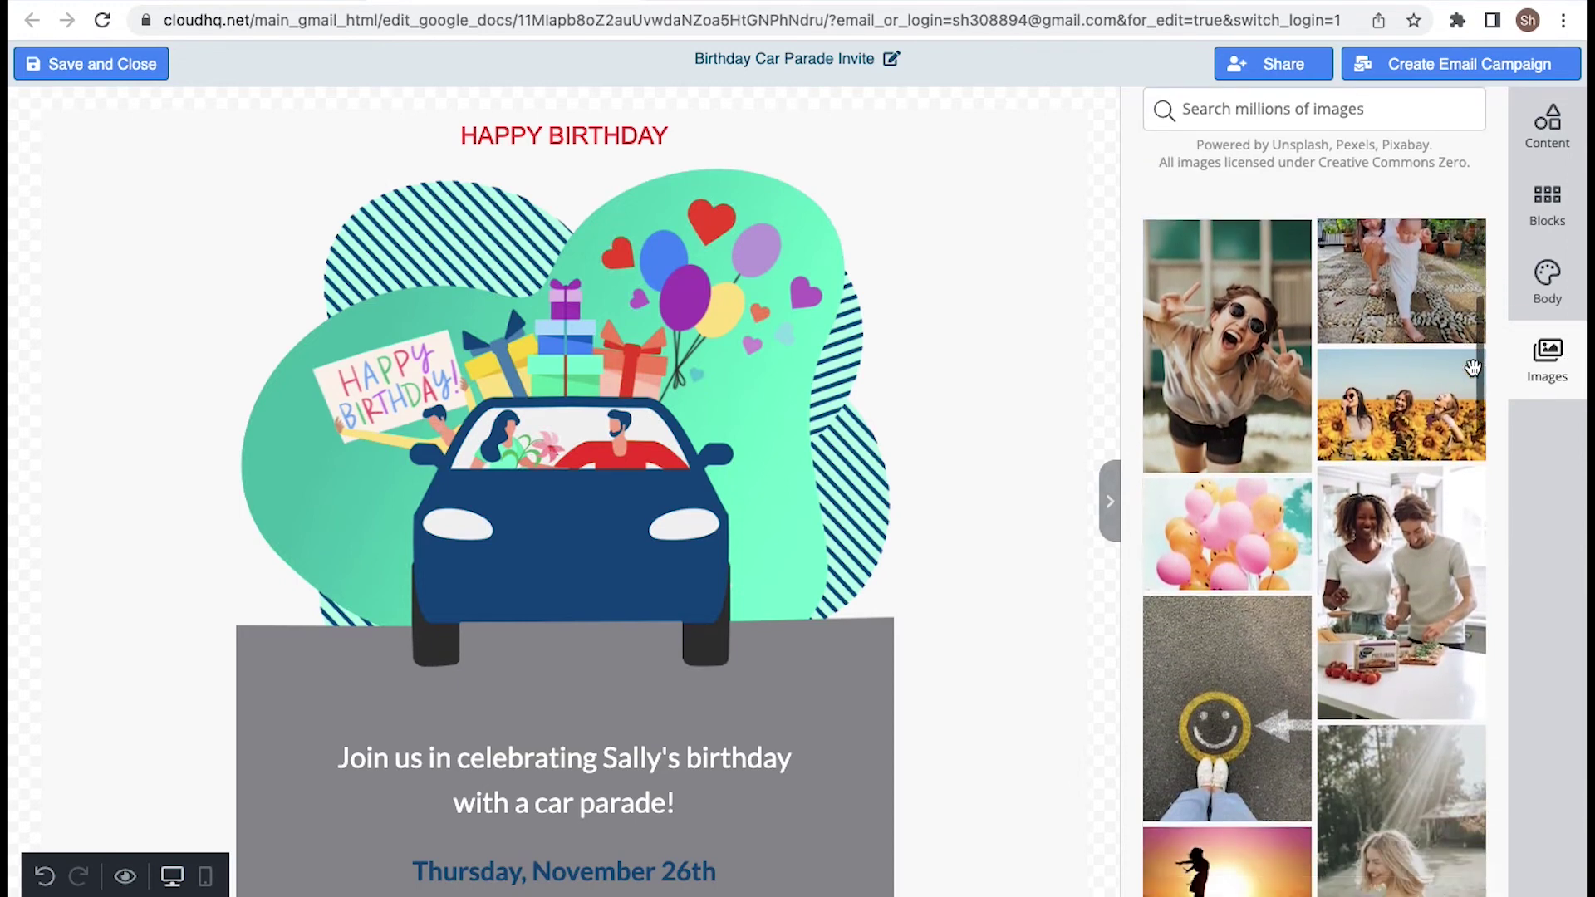
{"action": "scroll", "coordinate": [1472, 368], "scroll_direction": "down", "scroll_amount": 1}
{"action": "scroll", "coordinate": [1472, 368], "scroll_direction": "down", "scroll_amount": 1}
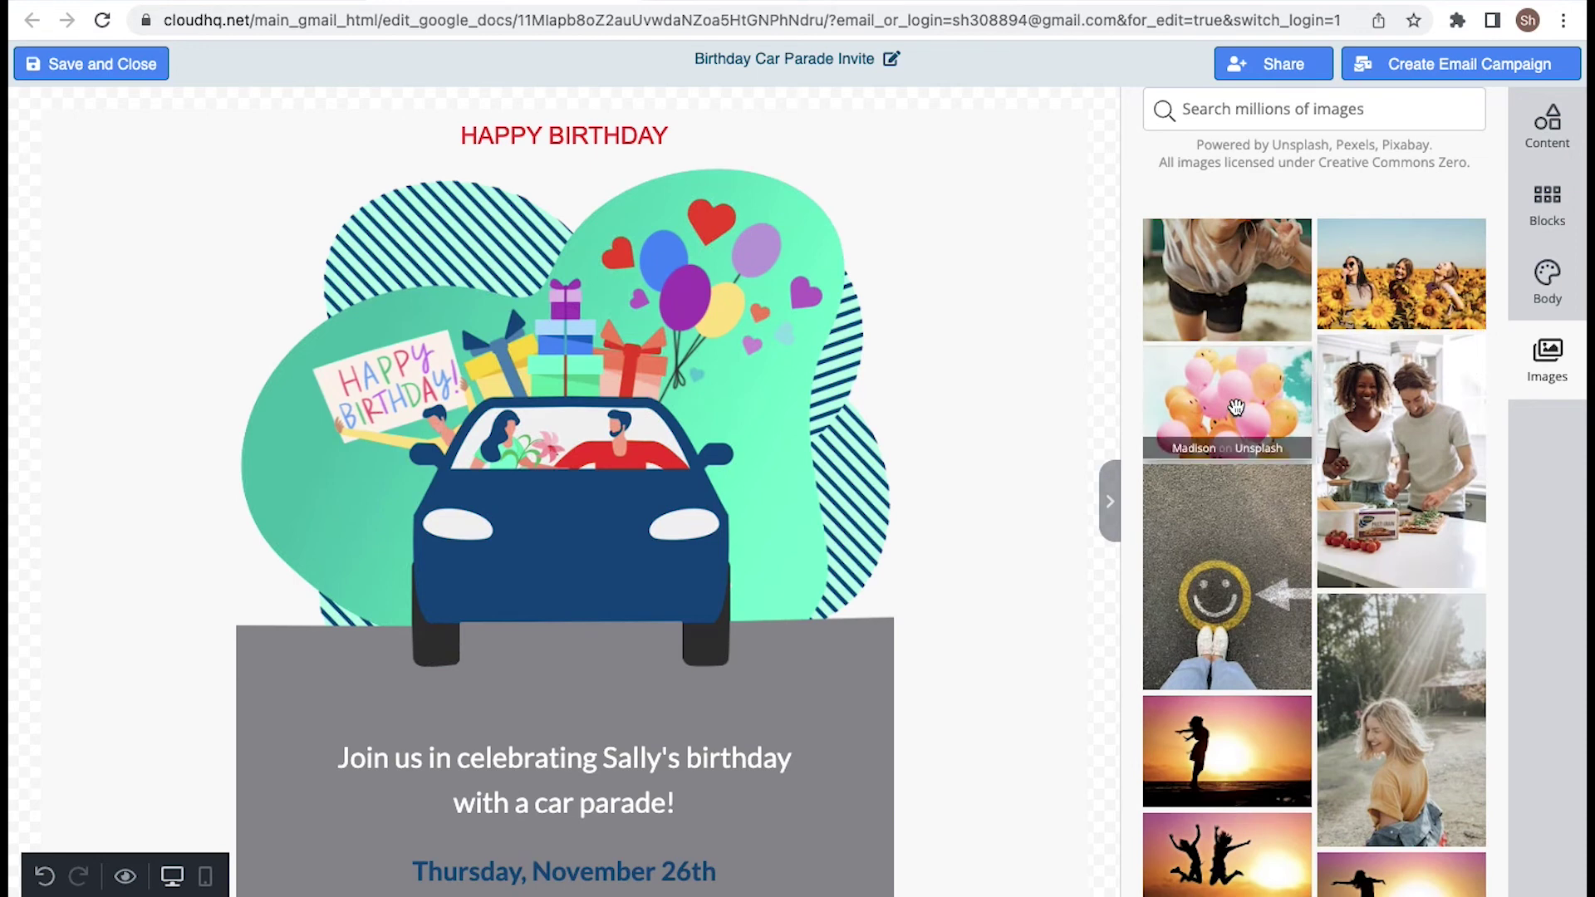
{"action": "left_click_drag", "start_coordinate": [769, 230], "coordinate": [621, 193]}
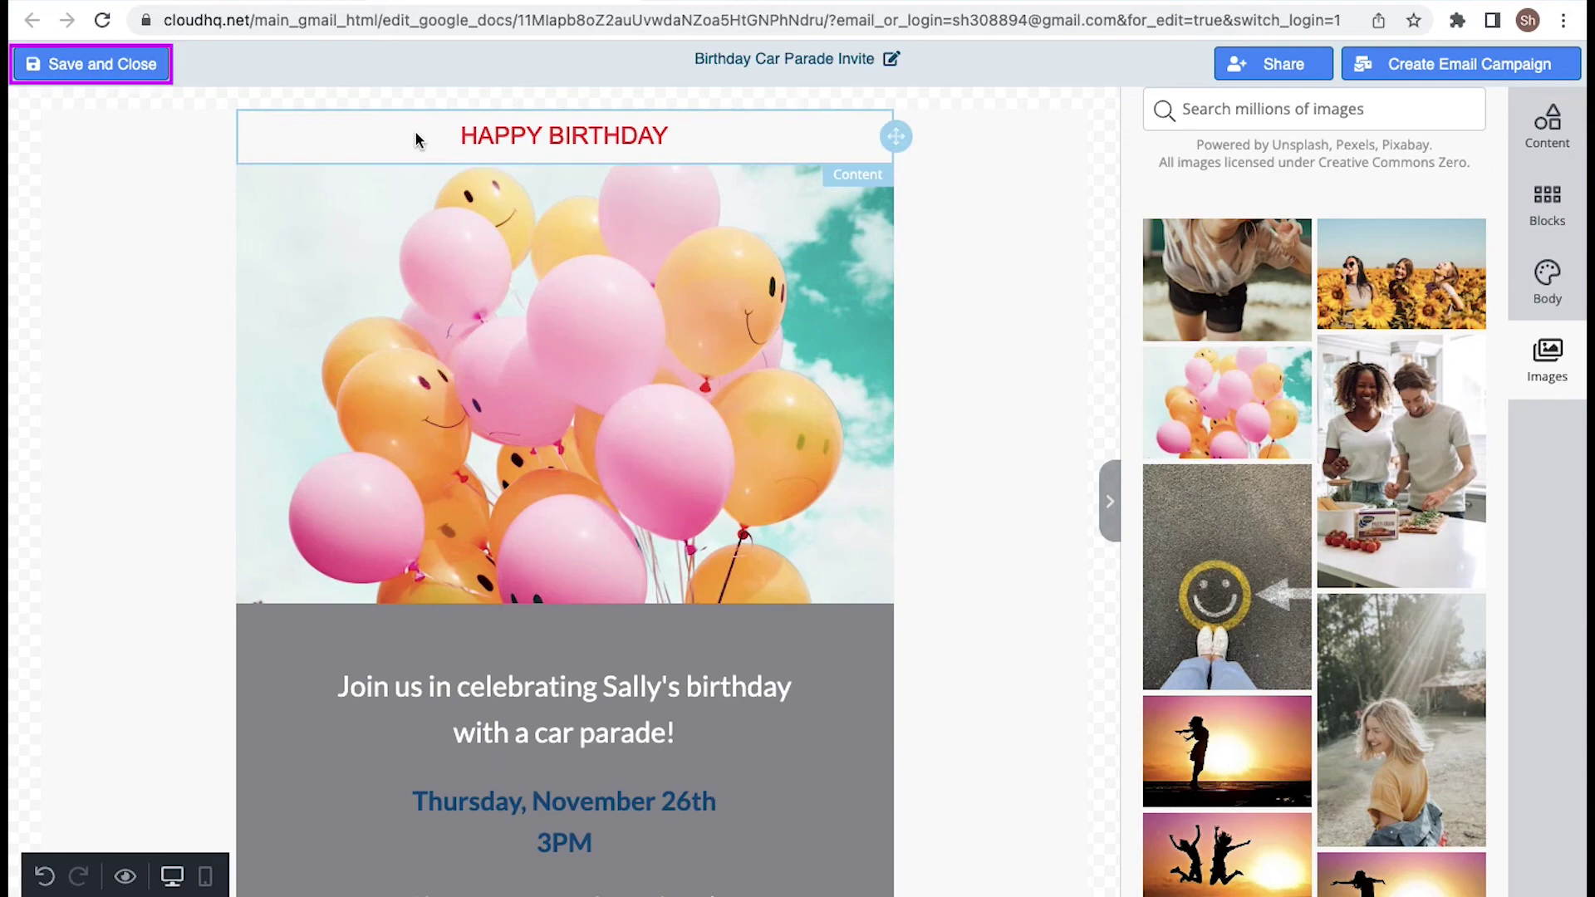
{"action": "left_click", "coordinate": [147, 66]}
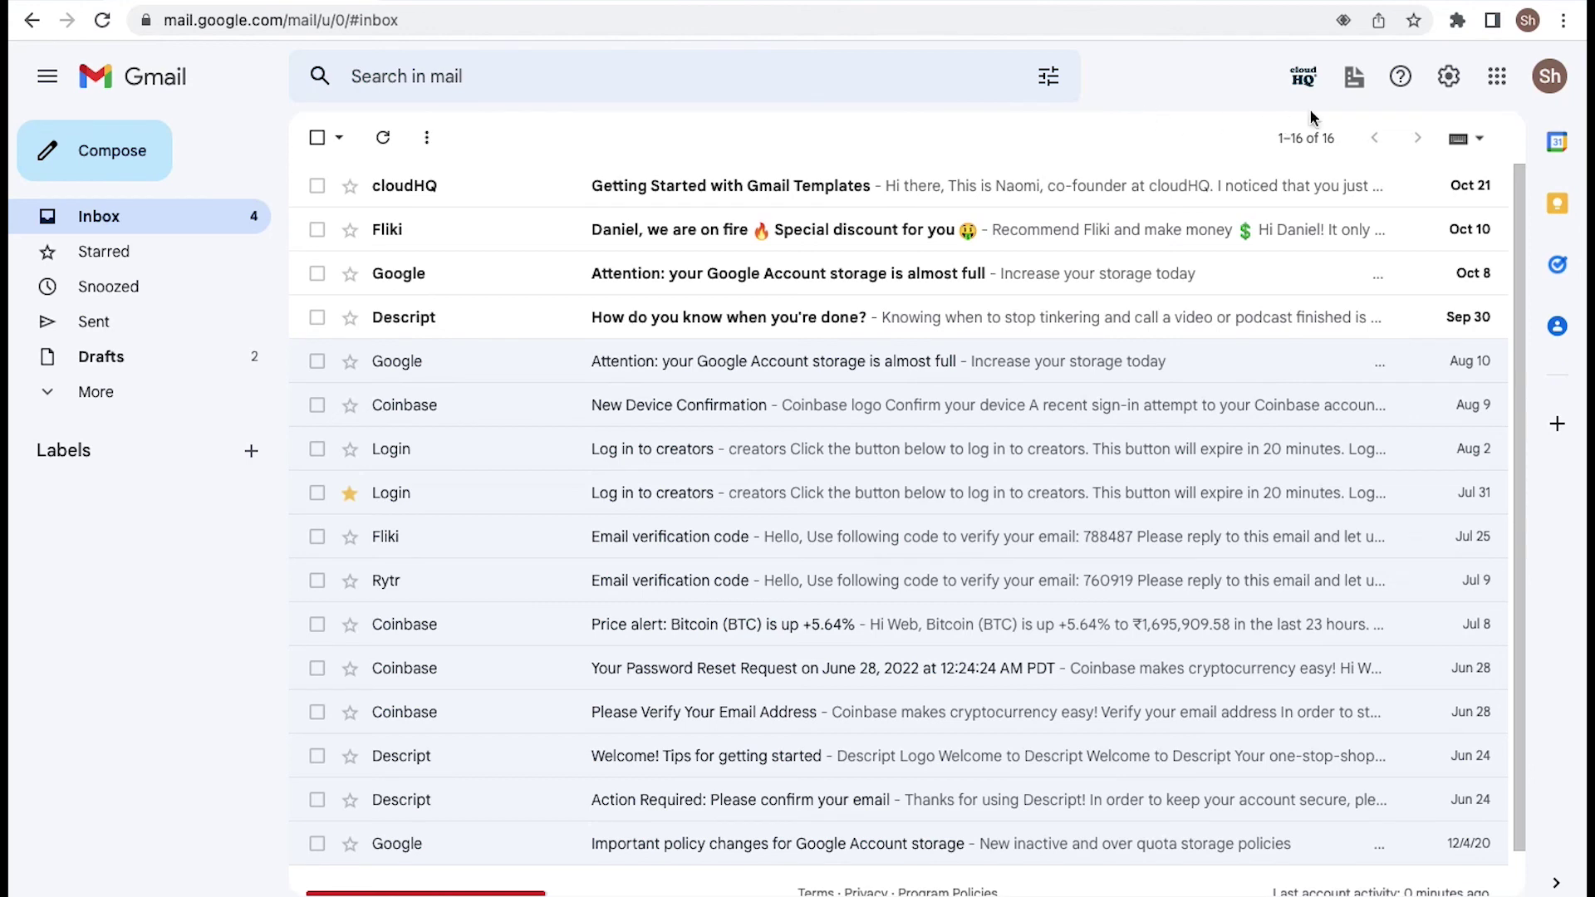
Start a new Gmail message from the saved Birthday Car Parade Invite template
{"action": "left_click", "coordinate": [1354, 79]}
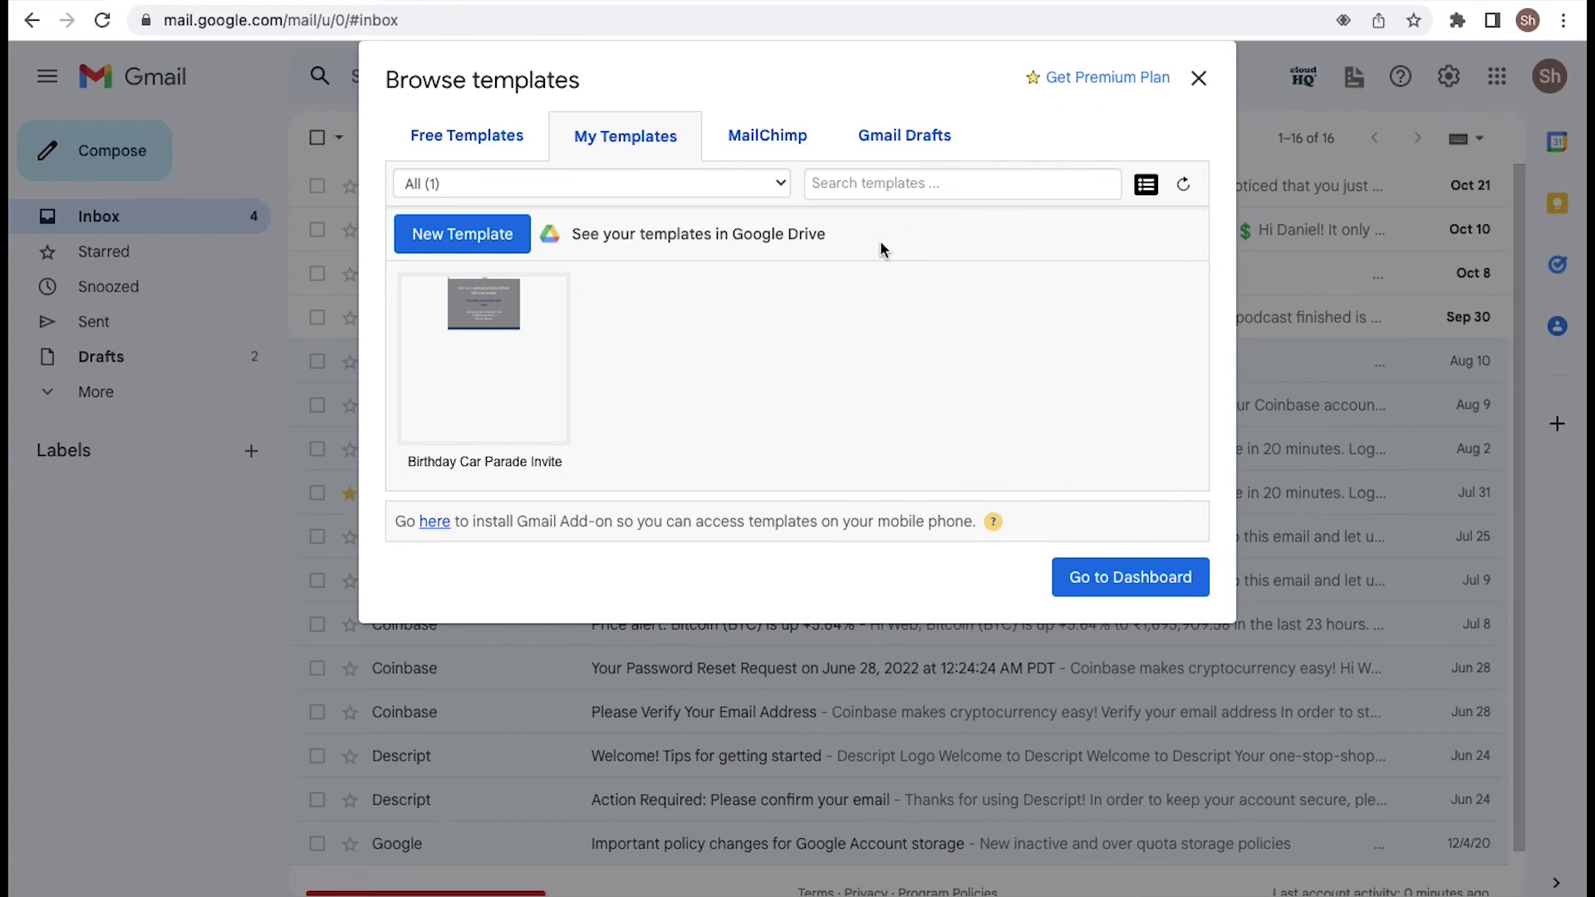
{"action": "left_click", "coordinate": [485, 358]}
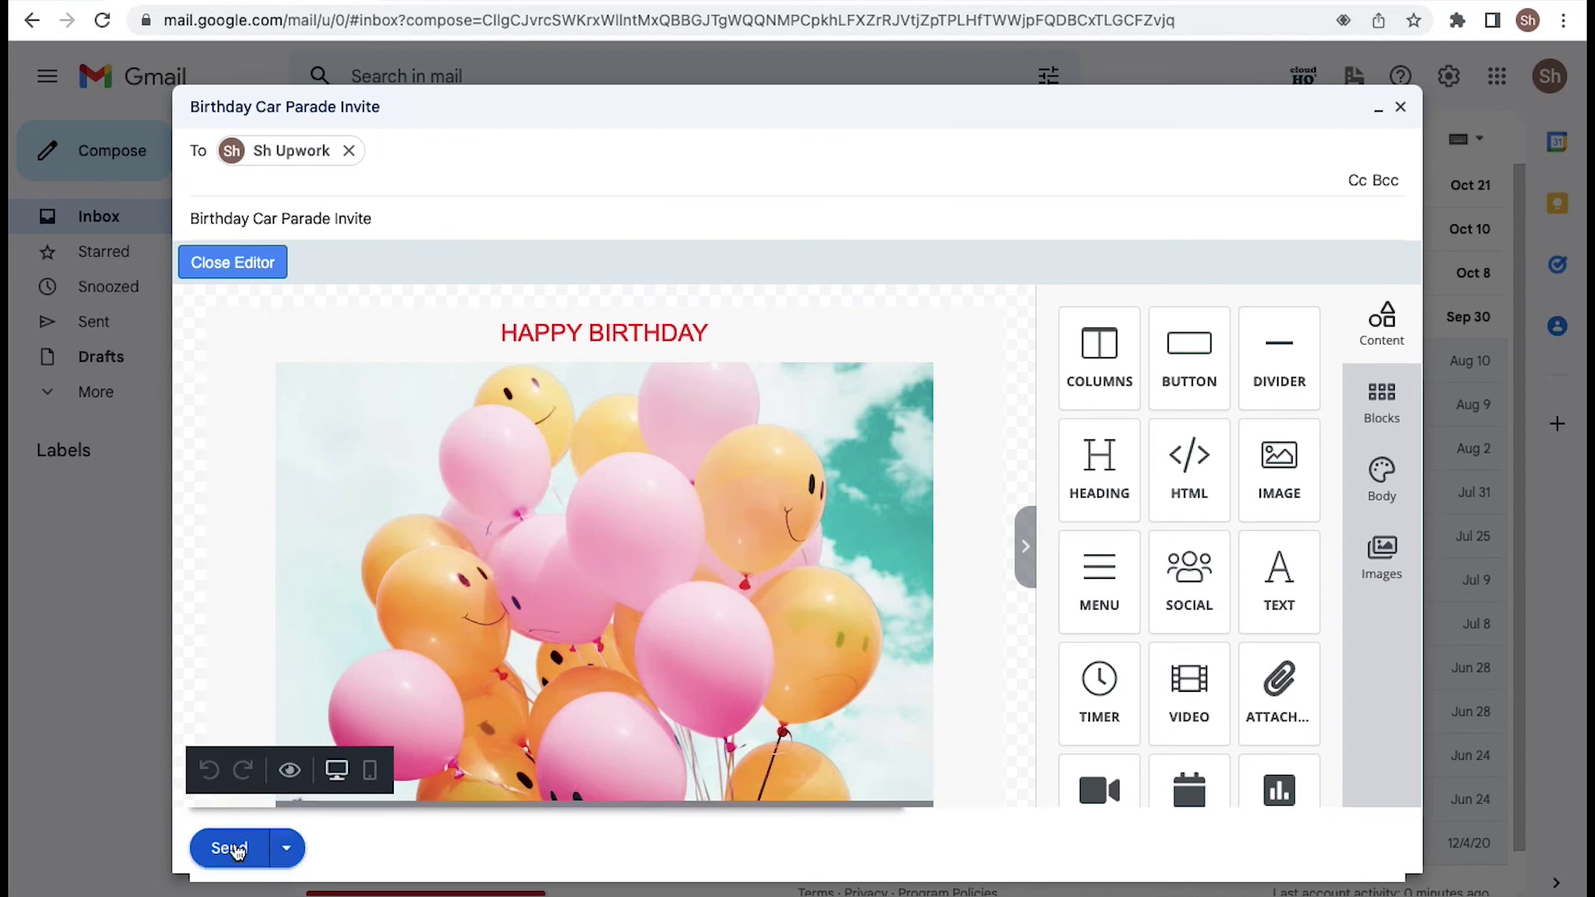
Send the Birthday Car Parade Invite email and open the received copy
{"action": "left_click", "coordinate": [229, 847]}
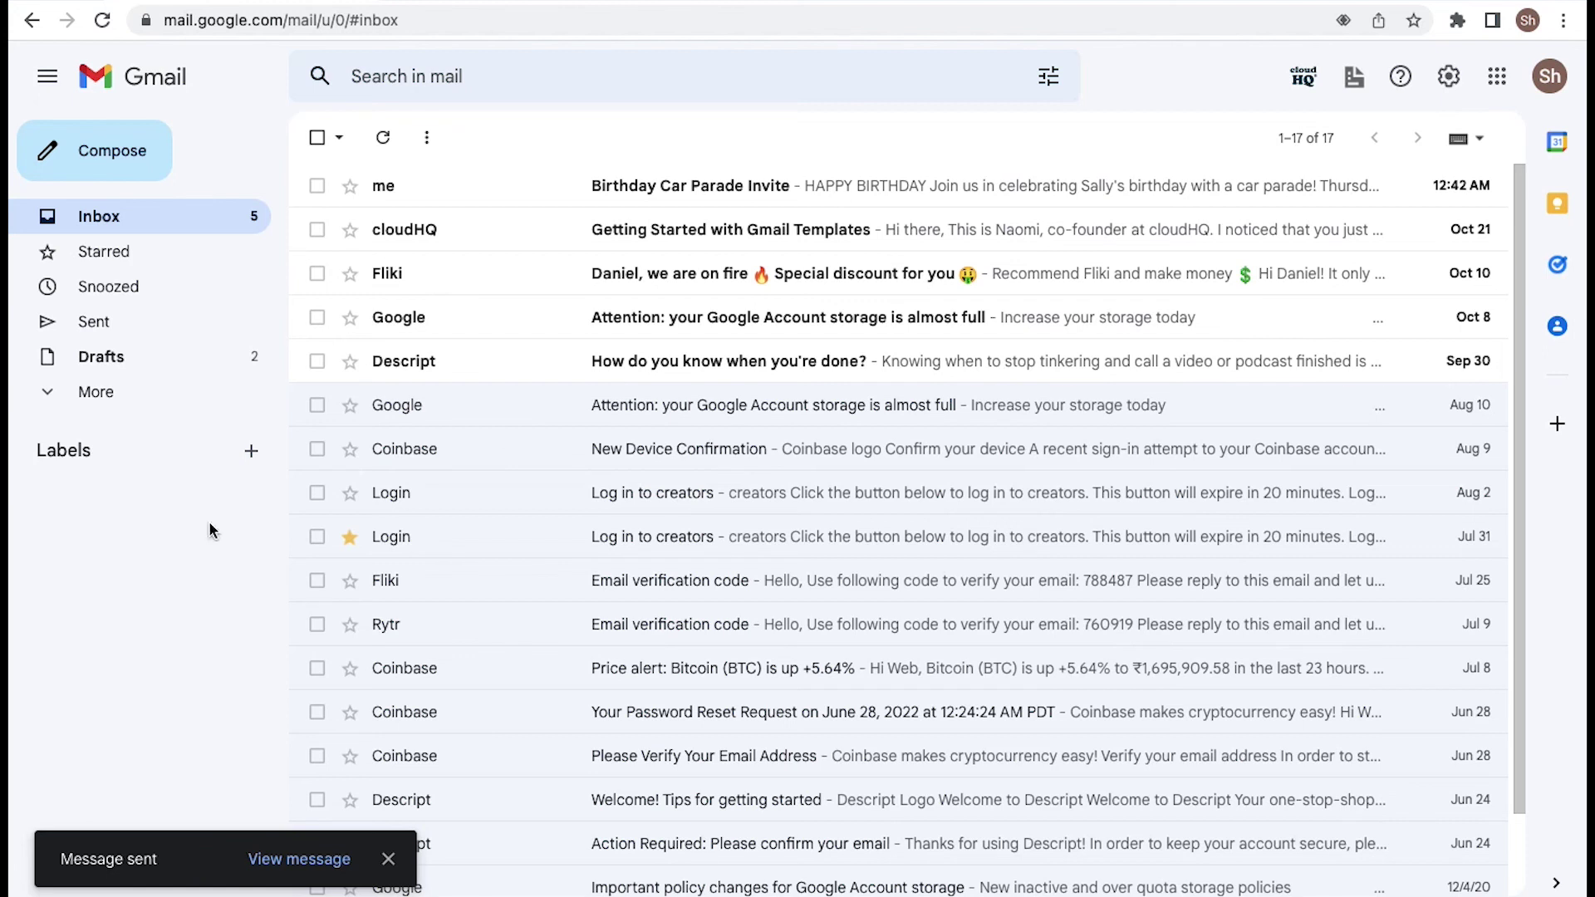
{"action": "left_click", "coordinate": [619, 187]}
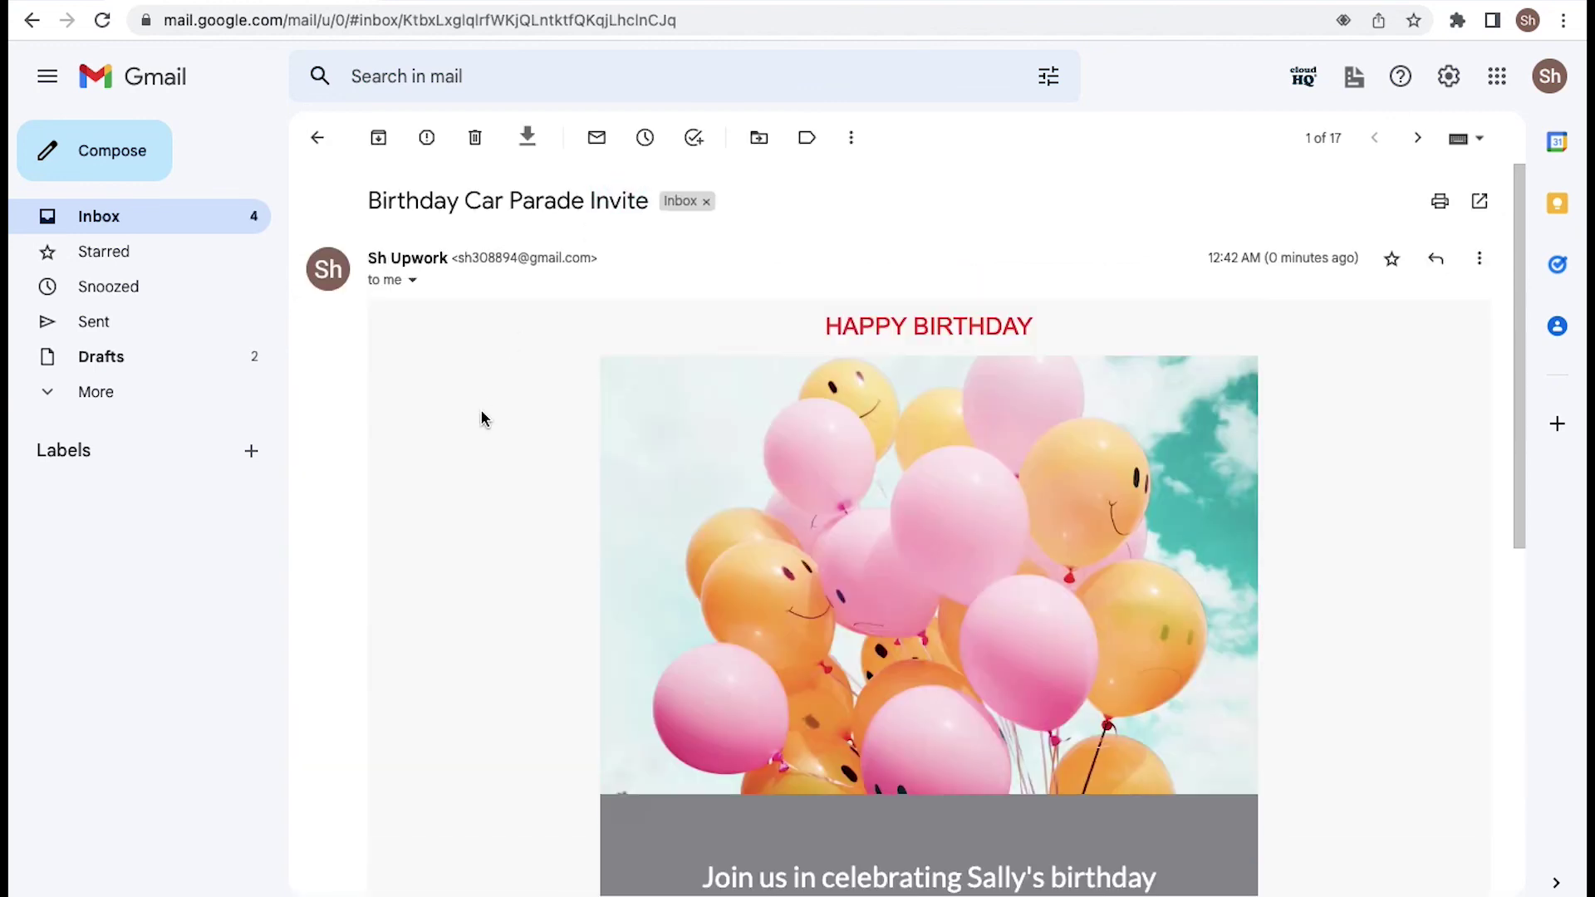
Scroll through the received balloon invite, then return to the inbox list
{"action": "scroll", "coordinate": [484, 417], "scroll_direction": "down", "scroll_amount": 1}
{"action": "scroll", "coordinate": [484, 417], "scroll_direction": "down", "scroll_amount": 3}
{"action": "scroll", "coordinate": [484, 417], "scroll_direction": "down", "scroll_amount": 2}
{"action": "scroll", "coordinate": [484, 417], "scroll_direction": "up", "scroll_amount": 4}
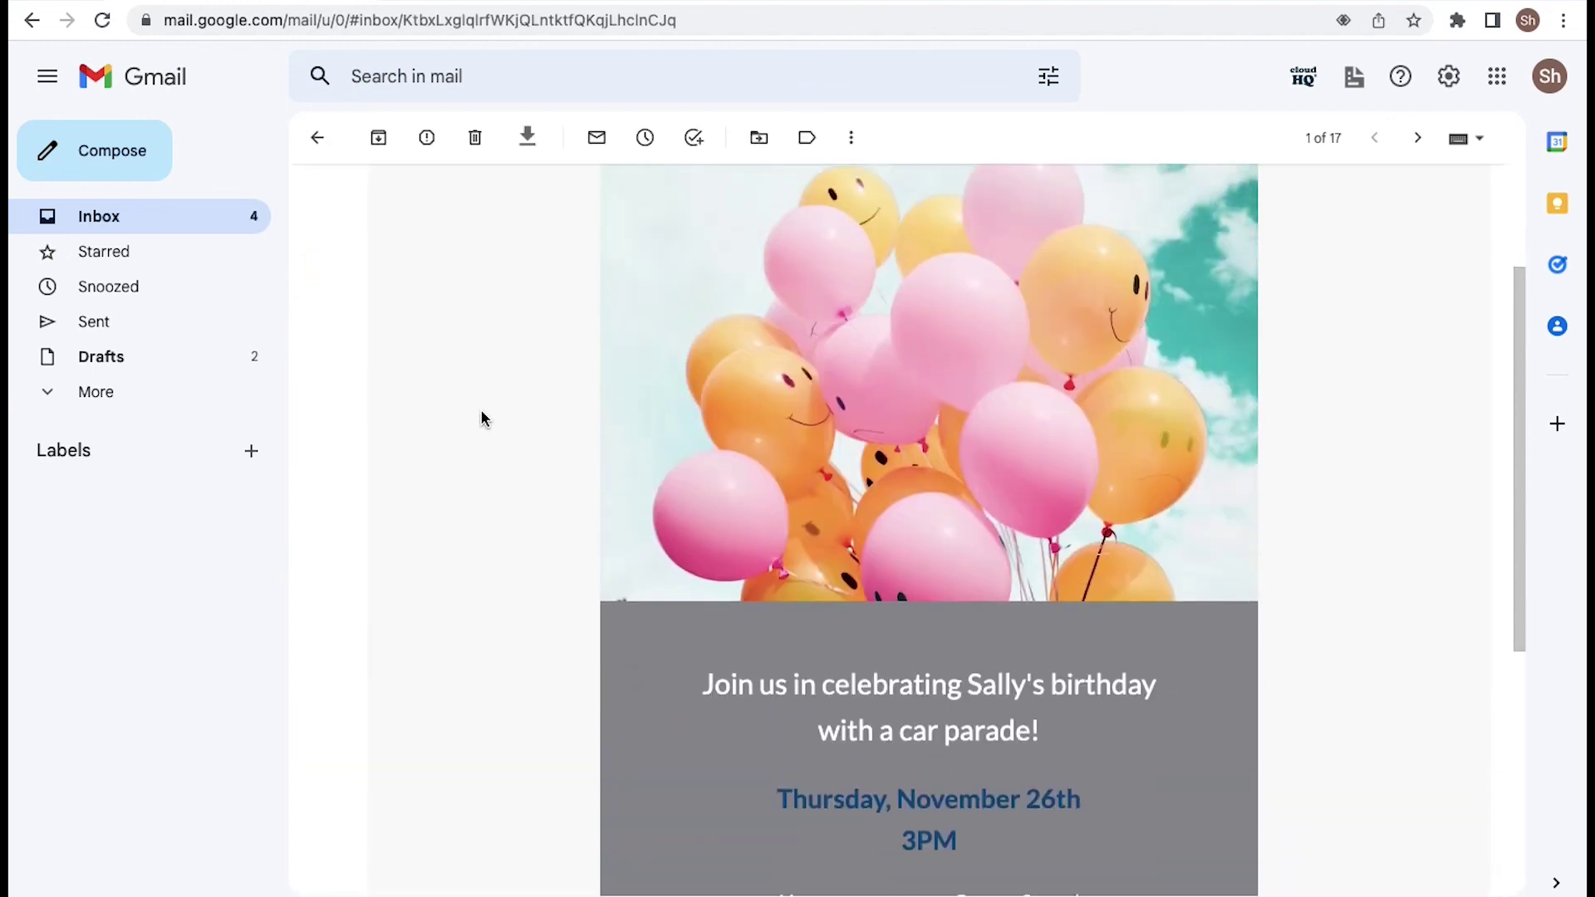
{"action": "scroll", "coordinate": [482, 417], "scroll_direction": "up", "scroll_amount": 3}
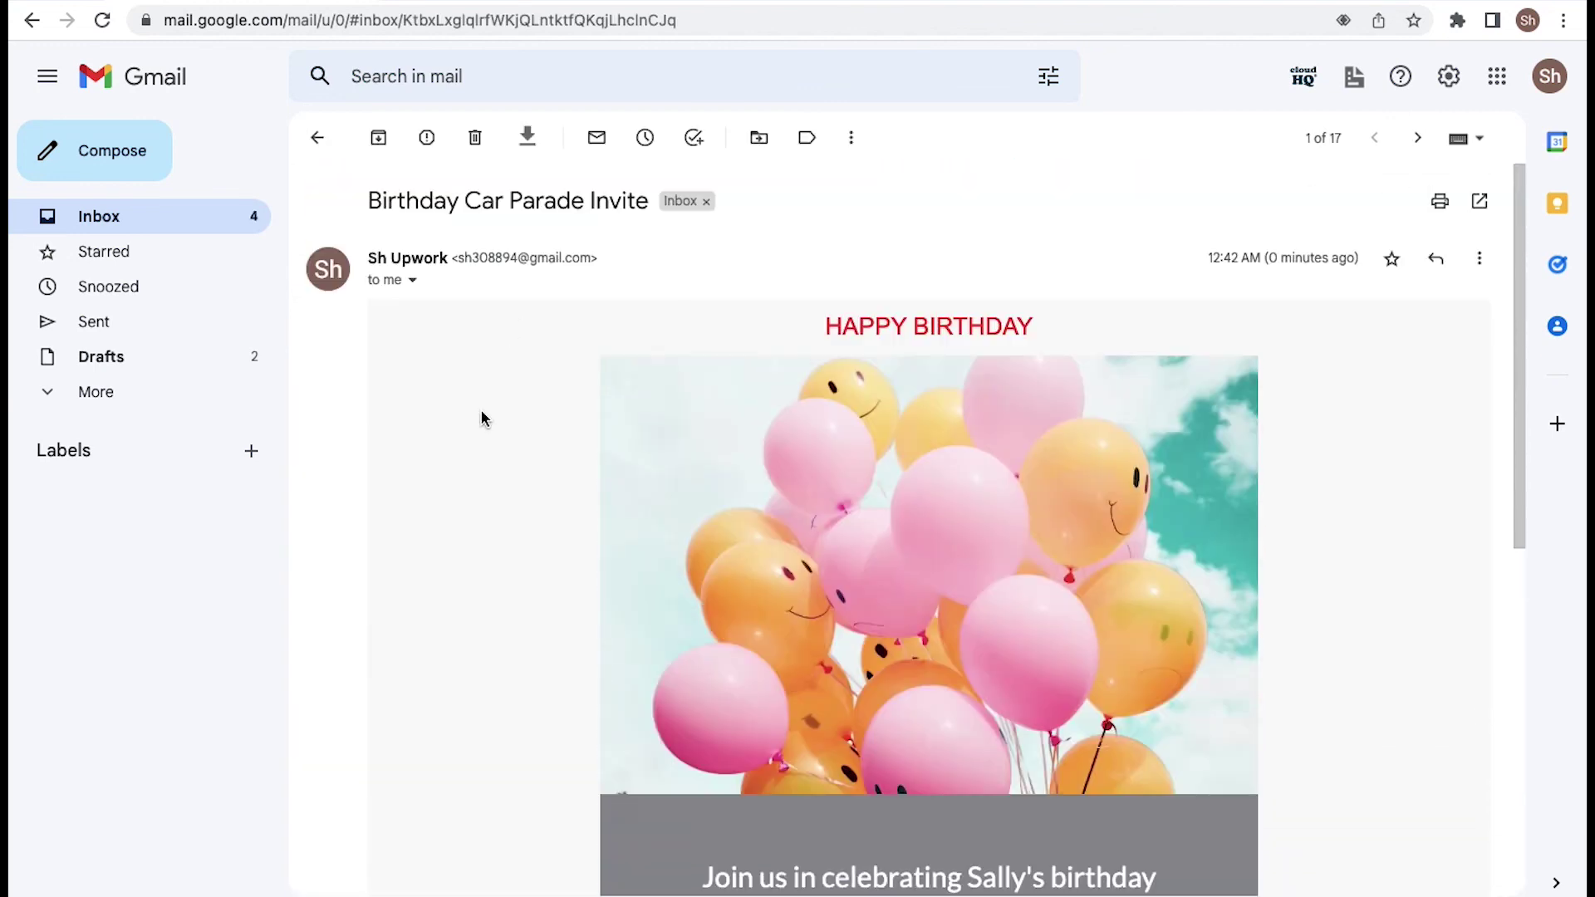
{"action": "left_click", "coordinate": [116, 220]}
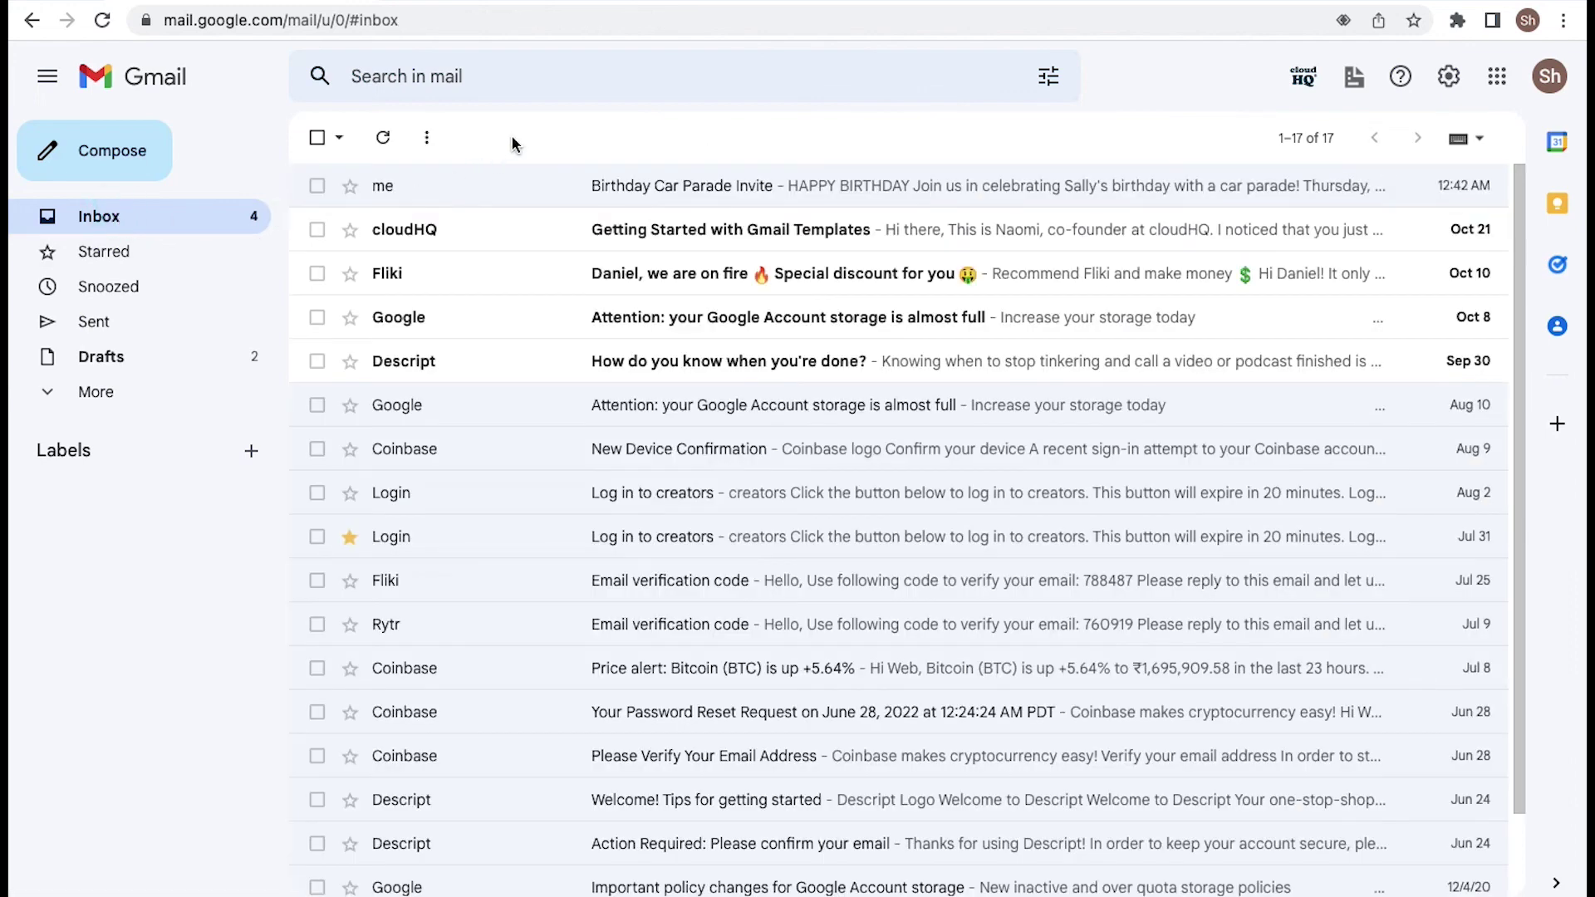